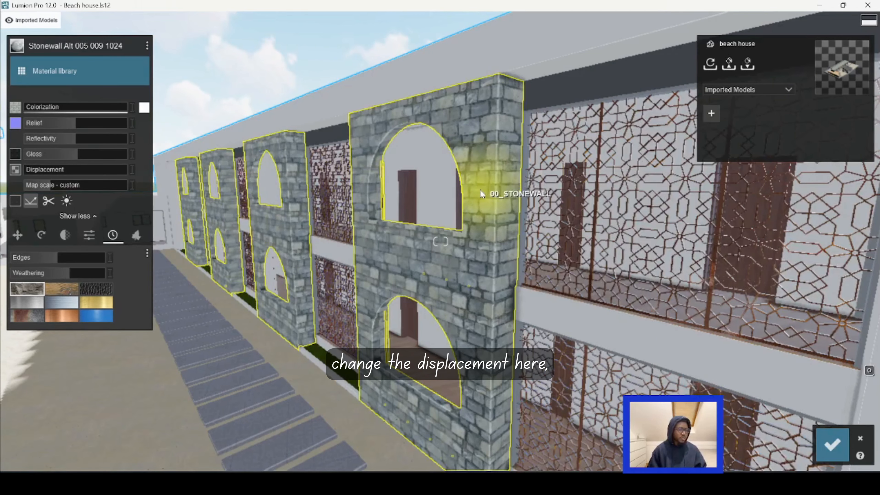
Step: Adjust the stone wall material's map scale, trying larger stone sizes and returning to a smaller custom scale
{"action": "mouse_move", "coordinate": [36, 167]}
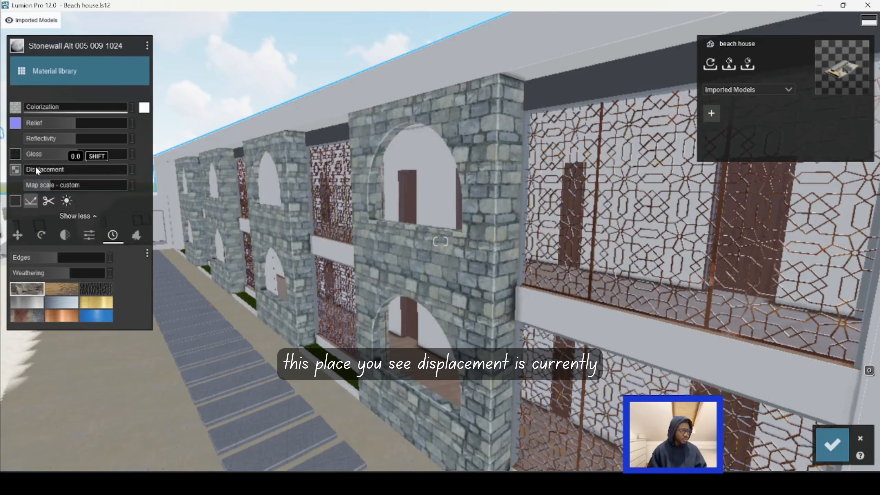
{"action": "left_click_drag", "start_coordinate": [51, 185], "coordinate": [54, 186]}
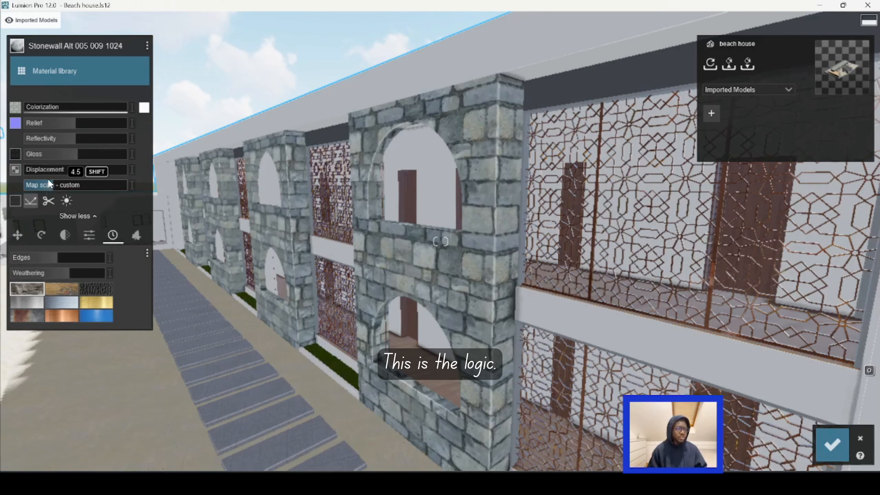
{"action": "left_click_drag", "start_coordinate": [45, 184], "coordinate": [61, 185]}
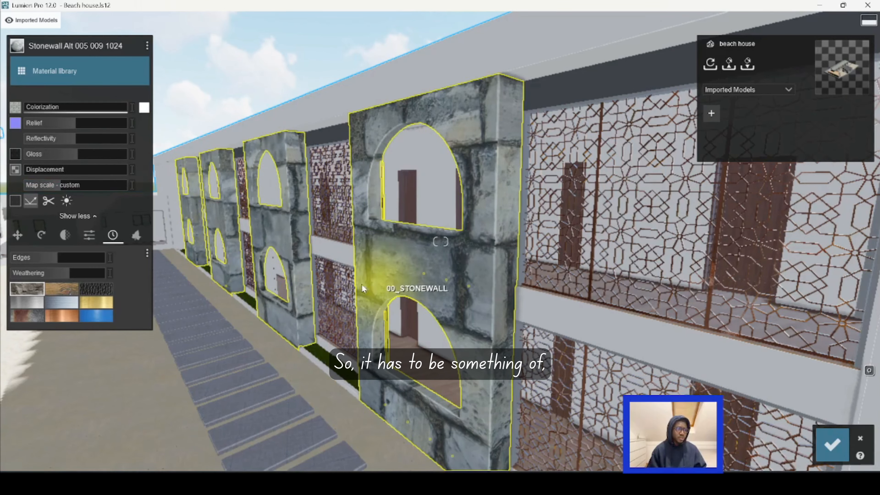
{"action": "left_click", "coordinate": [49, 188]}
Step: Raise the stone wall material's displacement slightly above zero so the stones stand out at the wall edges
{"action": "key", "text": "w"}
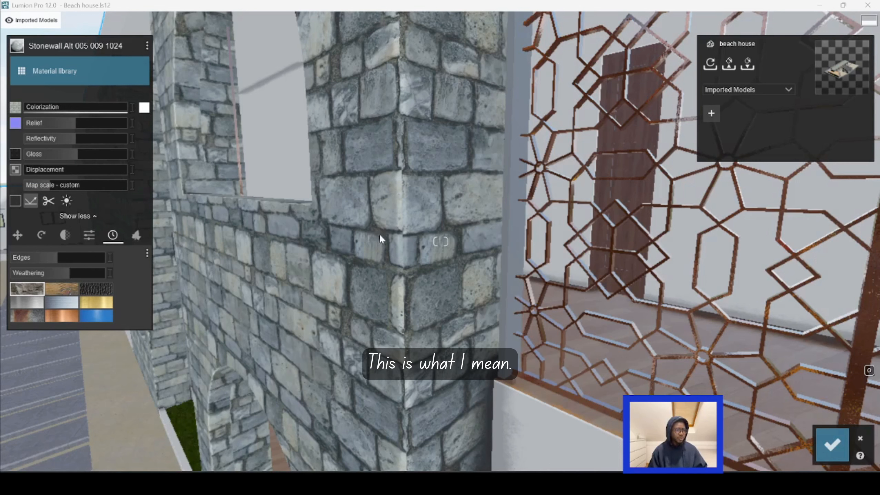
{"action": "left_click", "coordinate": [40, 170]}
{"action": "left_click_drag", "start_coordinate": [39, 171], "coordinate": [29, 171]}
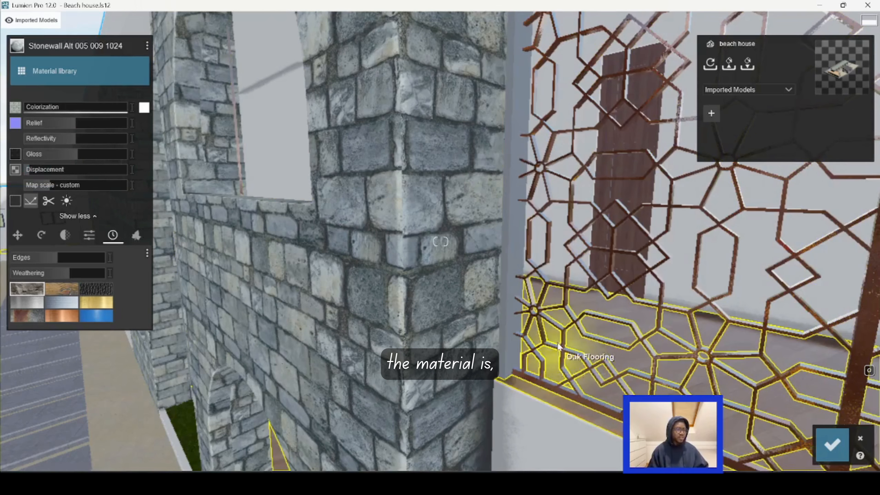
Step: Try the stone wall's relief at 2.0, bring it back to about 1.0, and save the material changes
{"action": "mouse_move", "coordinate": [45, 130]}
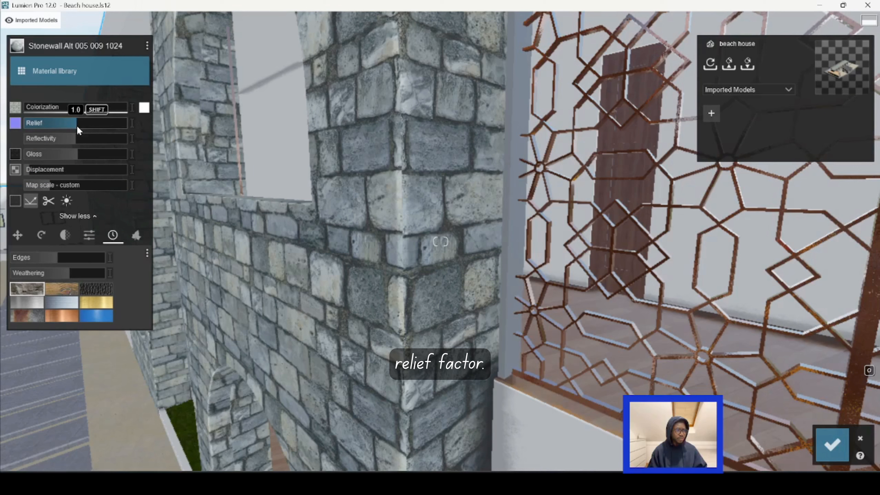
{"action": "left_click_drag", "start_coordinate": [78, 129], "coordinate": [136, 127]}
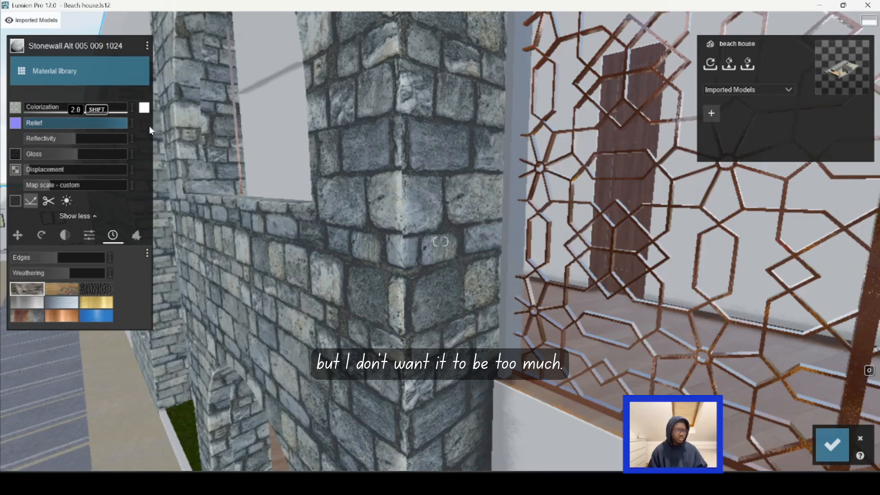
{"action": "left_click_drag", "start_coordinate": [131, 127], "coordinate": [79, 132]}
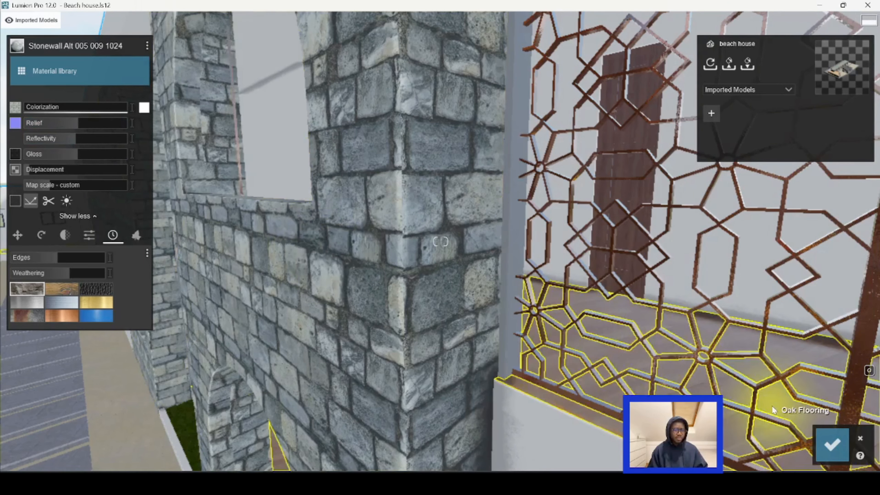
{"action": "key", "text": "s"}
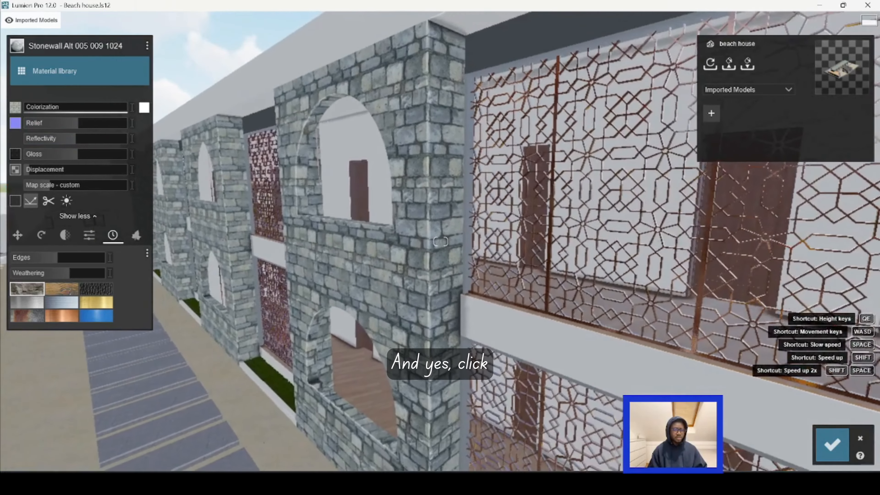
{"action": "left_click", "coordinate": [832, 447]}
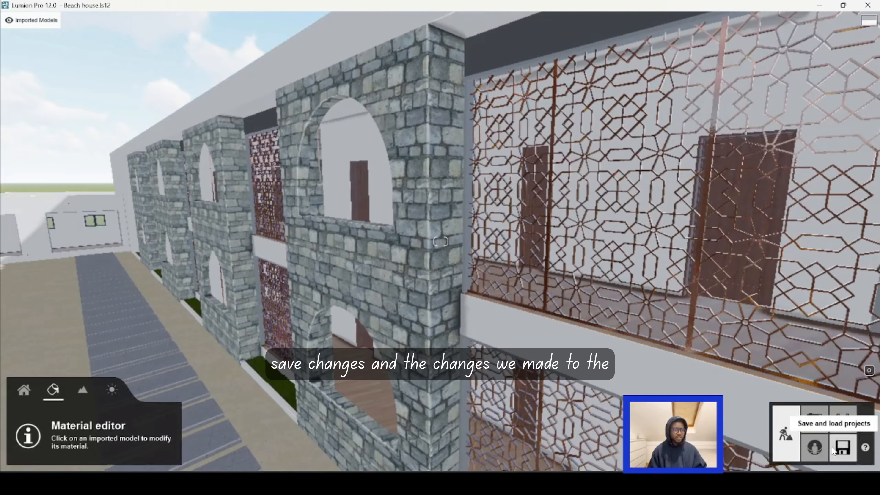
Step: Switch to Photo mode and store a camera view of the building's exterior corner and walkway in photo slot 33
{"action": "key", "text": "s"}
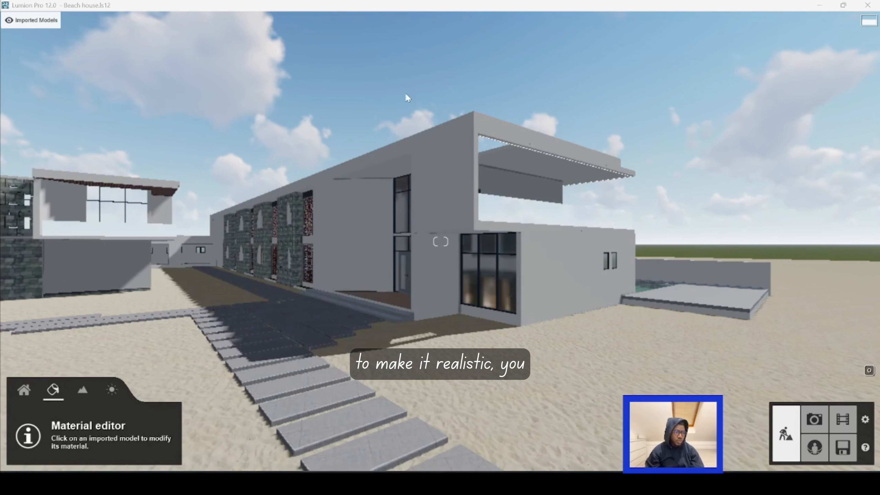
{"action": "left_click", "coordinate": [815, 420]}
{"action": "key", "text": "w"}
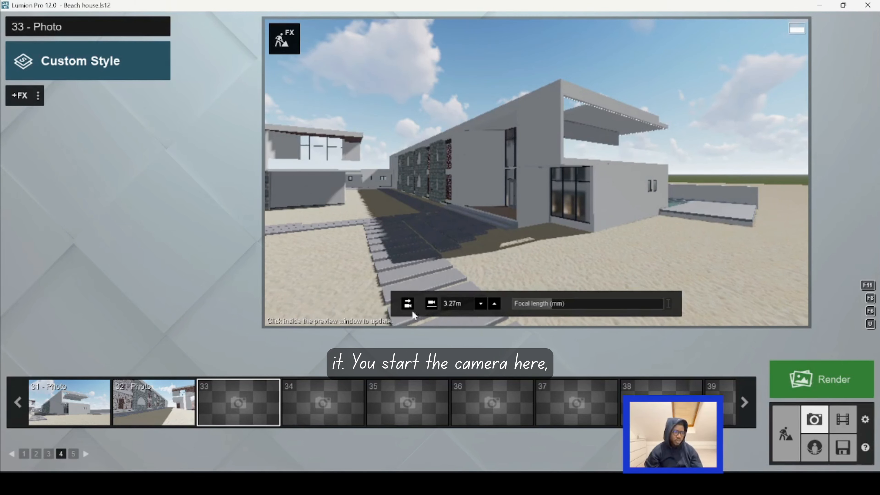
{"action": "mouse_move", "coordinate": [207, 402]}
{"action": "left_click", "coordinate": [238, 368]}
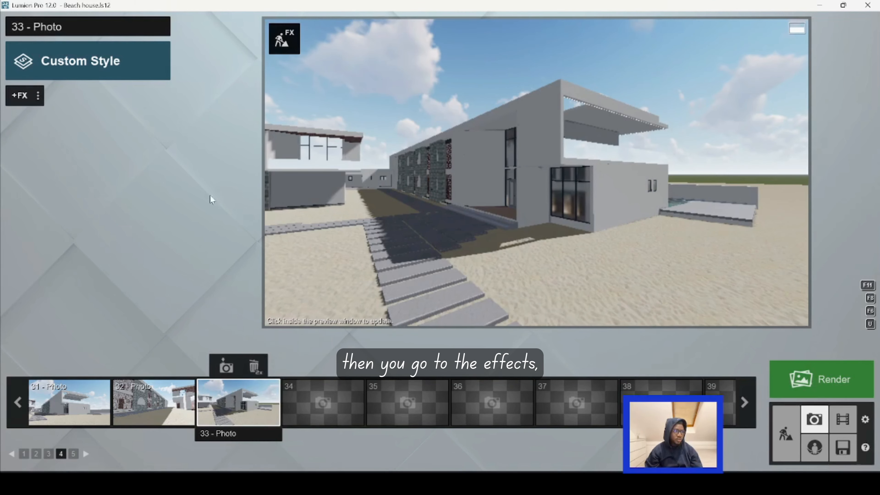
Step: Add the Real Skies lighting effect to photo 33, rotate its heading to sunlight the facade, and increase brightness and overall brightness
{"action": "left_click", "coordinate": [26, 99]}
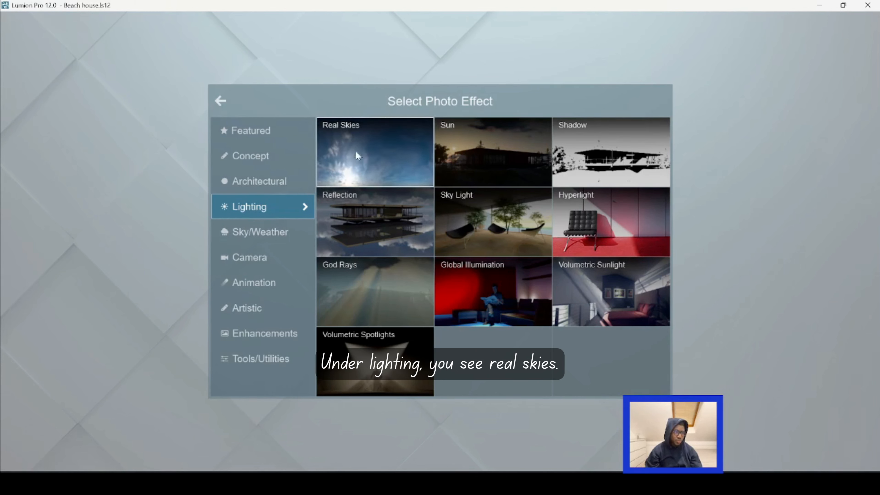
{"action": "left_click", "coordinate": [380, 146]}
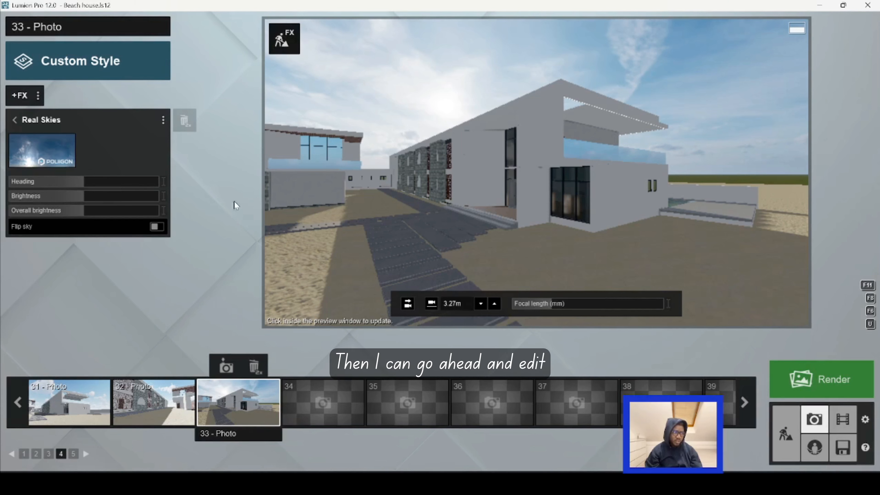
{"action": "mouse_move", "coordinate": [92, 183]}
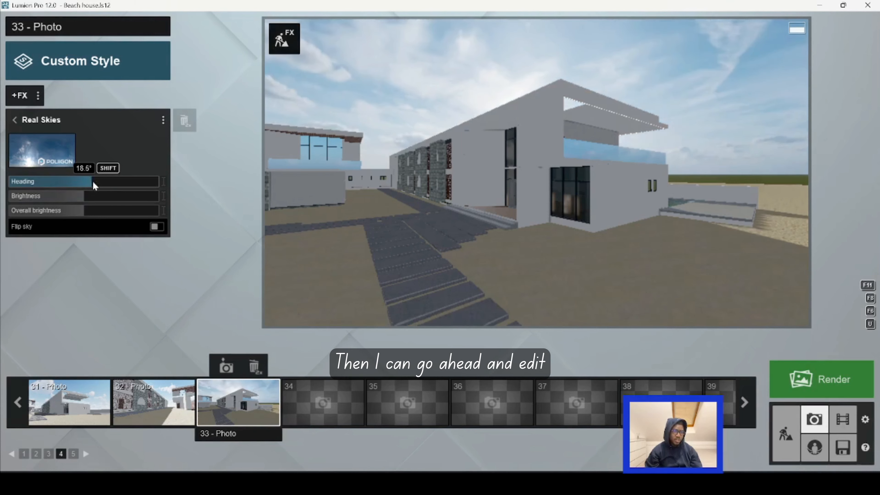
{"action": "left_click_drag", "start_coordinate": [93, 184], "coordinate": [115, 196]}
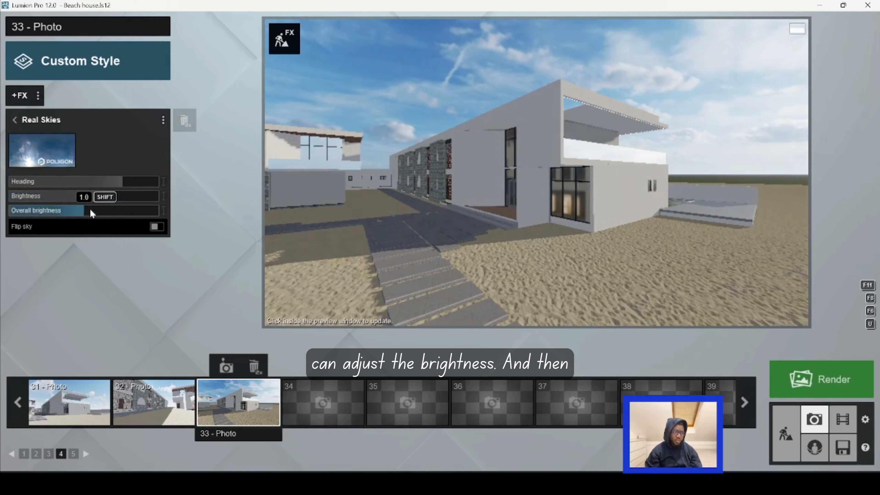
{"action": "left_click", "coordinate": [90, 210]}
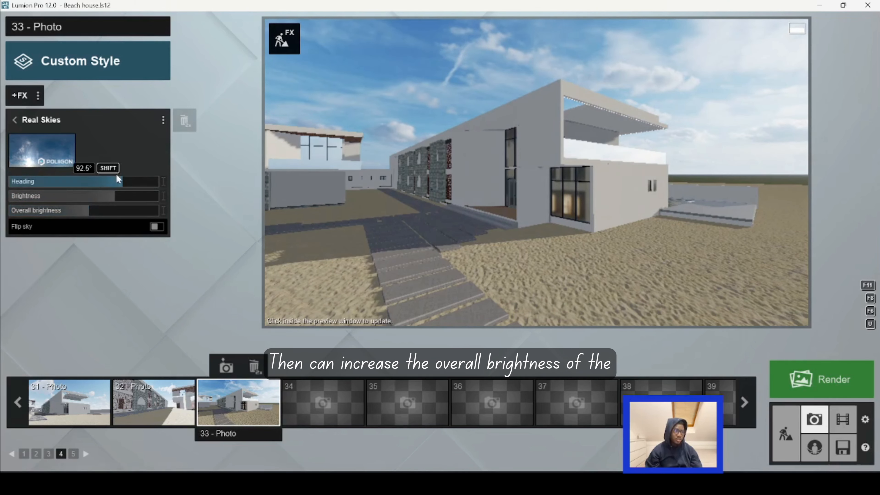
{"action": "left_click_drag", "start_coordinate": [111, 181], "coordinate": [37, 172]}
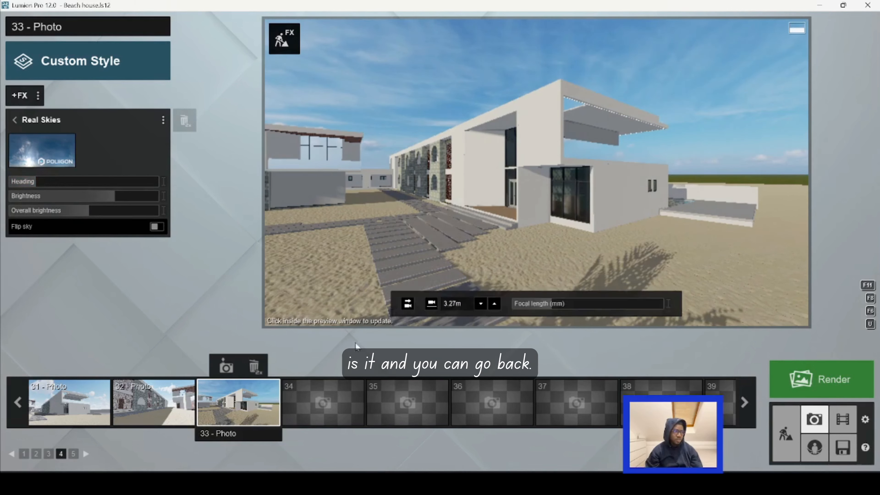
{"action": "left_click", "coordinate": [15, 119]}
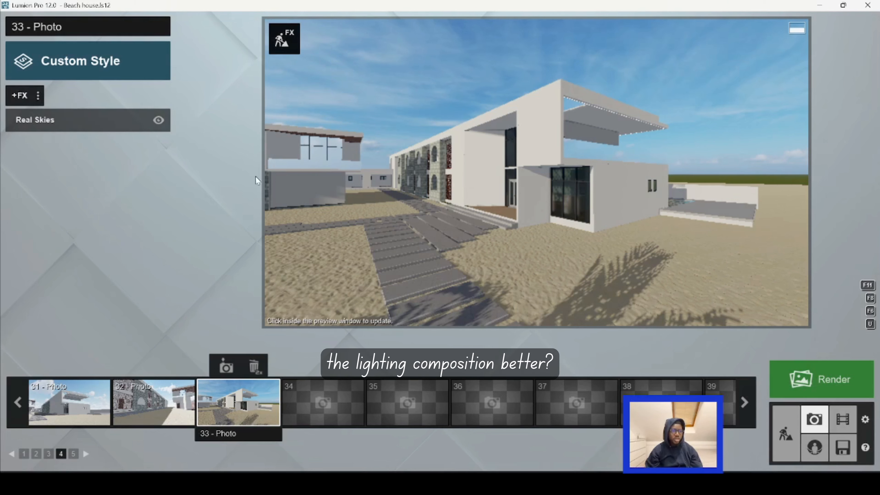
Step: Return to Build mode and set the content library to place lights from the area lights category
{"action": "mouse_move", "coordinate": [450, 259]}
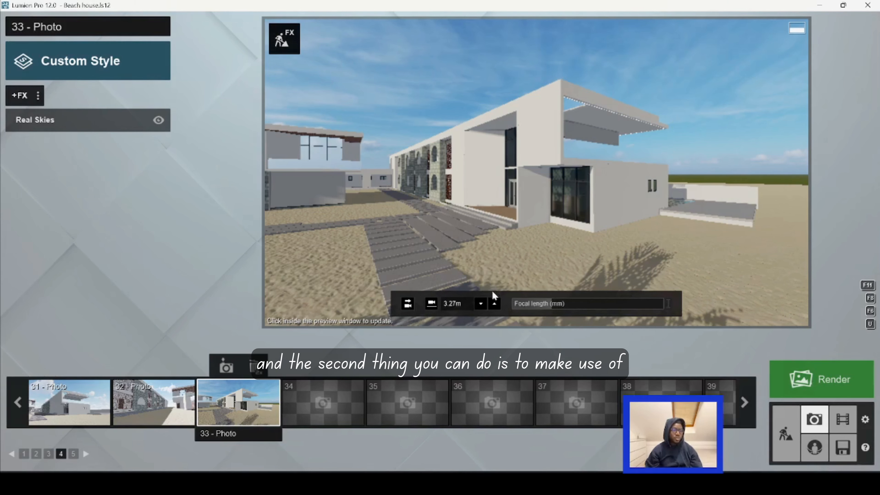
{"action": "mouse_move", "coordinate": [523, 229]}
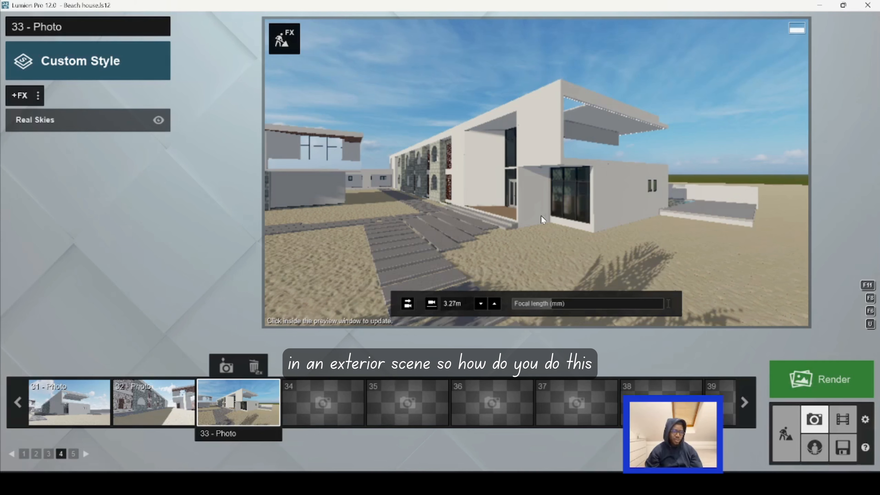
{"action": "left_click", "coordinate": [790, 435]}
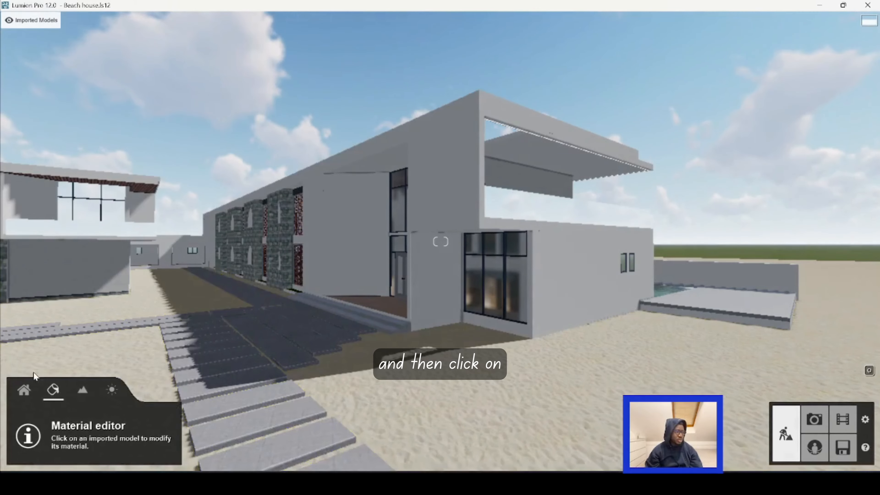
{"action": "left_click", "coordinate": [28, 391]}
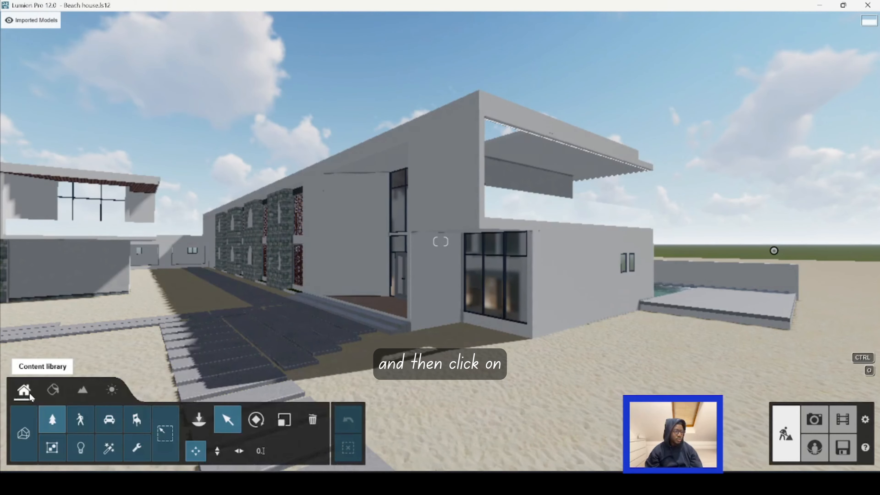
{"action": "left_click", "coordinate": [78, 444]}
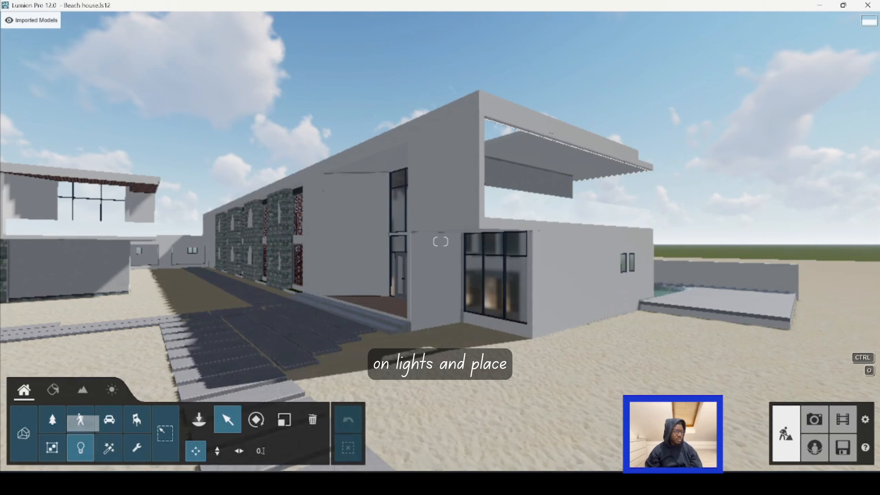
{"action": "left_click", "coordinate": [199, 420]}
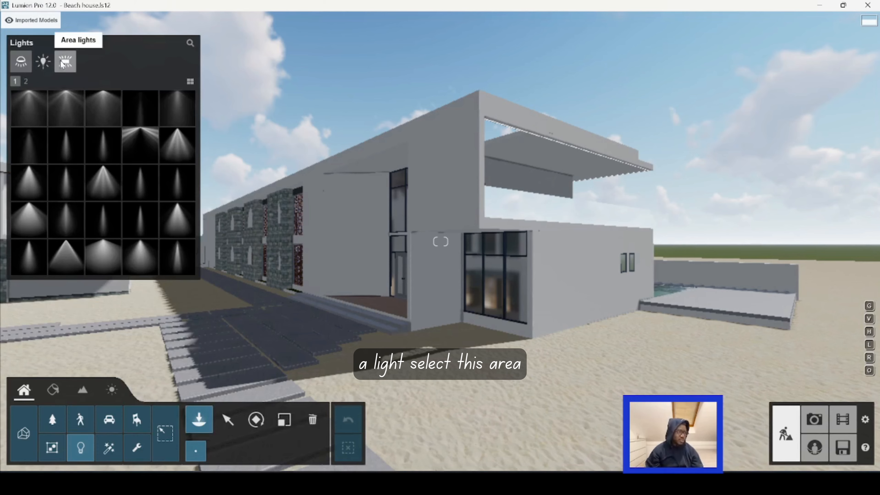
{"action": "left_click", "coordinate": [66, 64]}
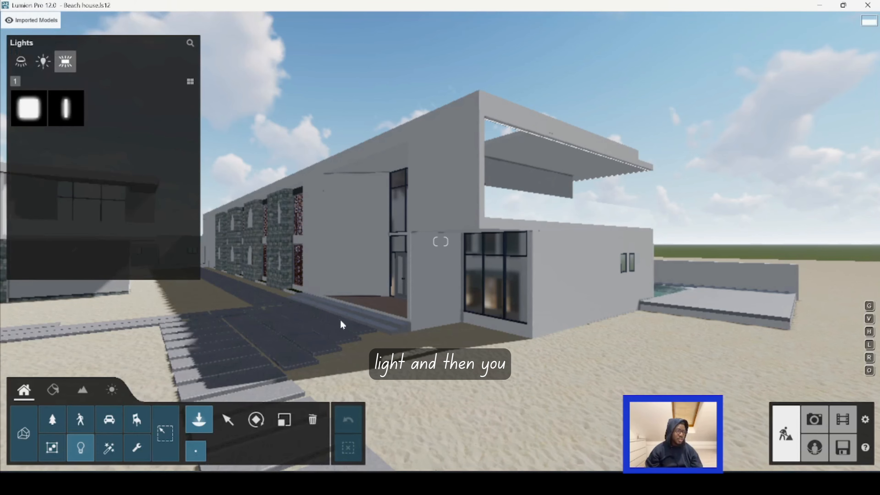
Step: Bring the view close to the building's recessed glazed entrance for placing an area light
{"action": "right_click_drag", "start_coordinate": [359, 329], "coordinate": [325, 278]}
{"action": "key", "text": "a"}
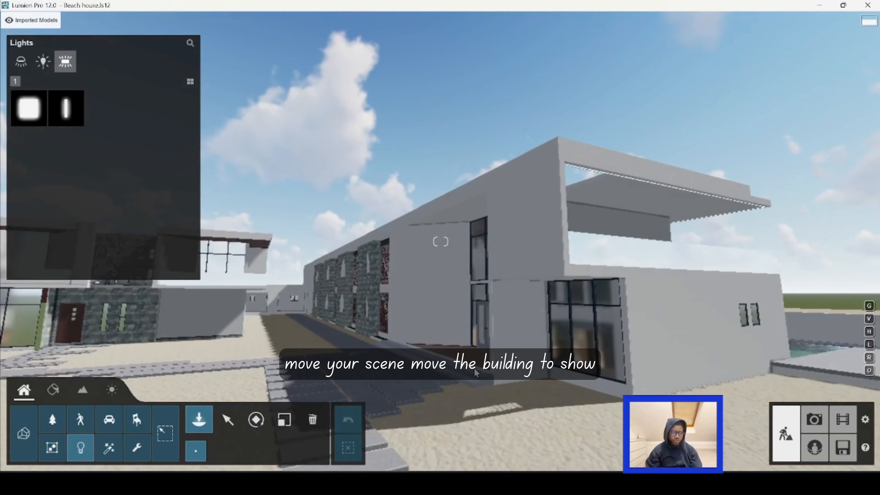
{"action": "key", "text": "a"}
{"action": "key", "text": "a"}
{"action": "right_click_drag", "start_coordinate": [359, 328], "coordinate": [480, 387]}
{"action": "key", "text": "w"}
{"action": "key", "text": "e"}
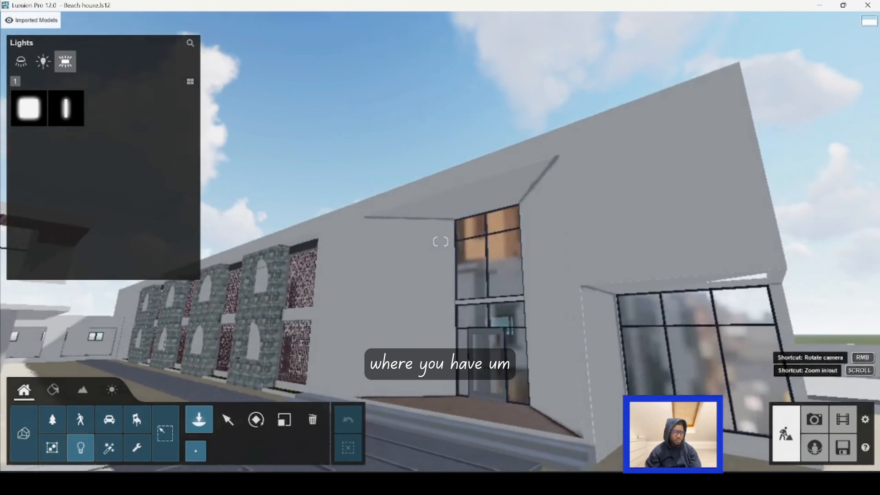
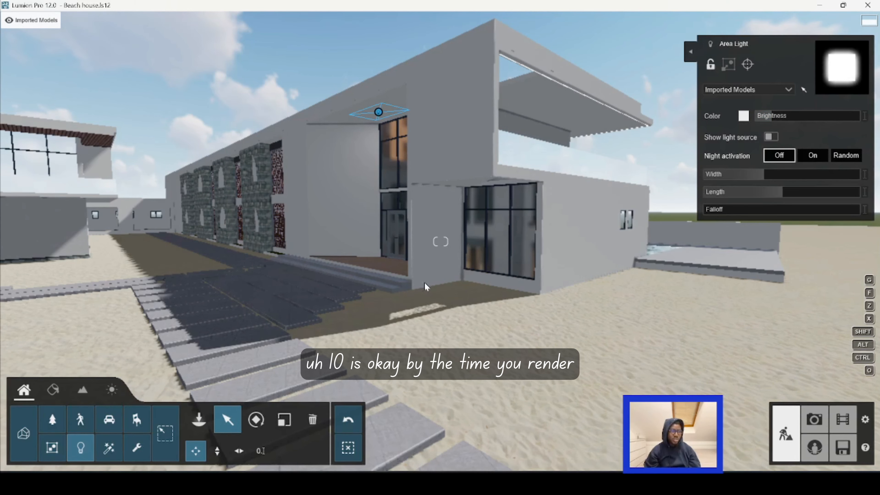
Step: Copy the area light above the recessed entrance to a spot under the upper terrace canopy at the building's corner
{"action": "right_click_drag", "start_coordinate": [424, 282], "coordinate": [428, 274]}
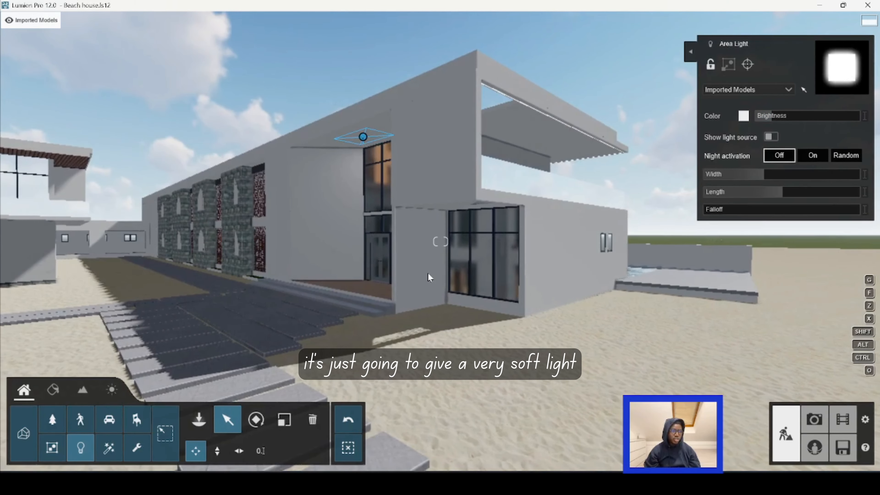
{"action": "mouse_move", "coordinate": [362, 142]}
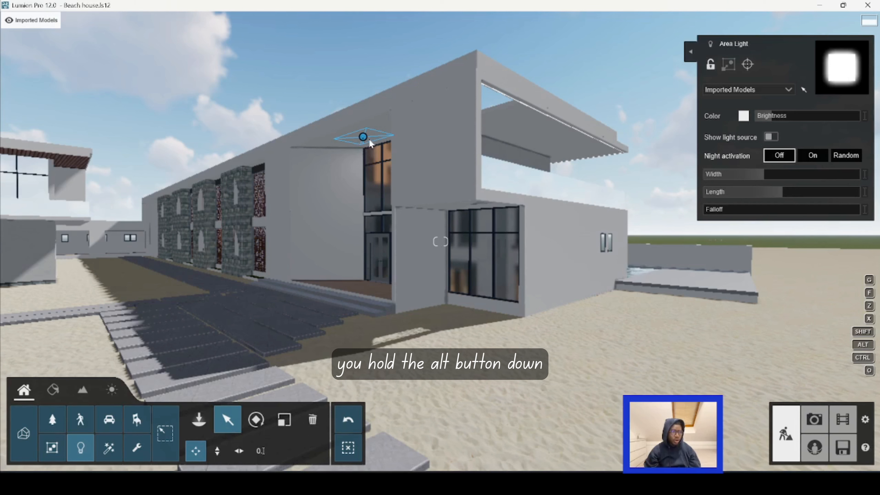
{"action": "key", "text": "alt"}
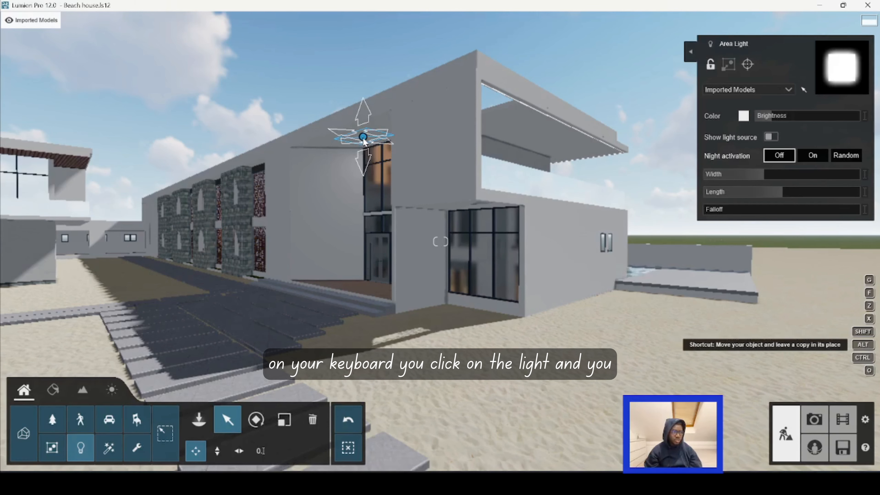
{"action": "left_click_drag", "start_coordinate": [363, 138], "coordinate": [537, 138], "text": "alt"}
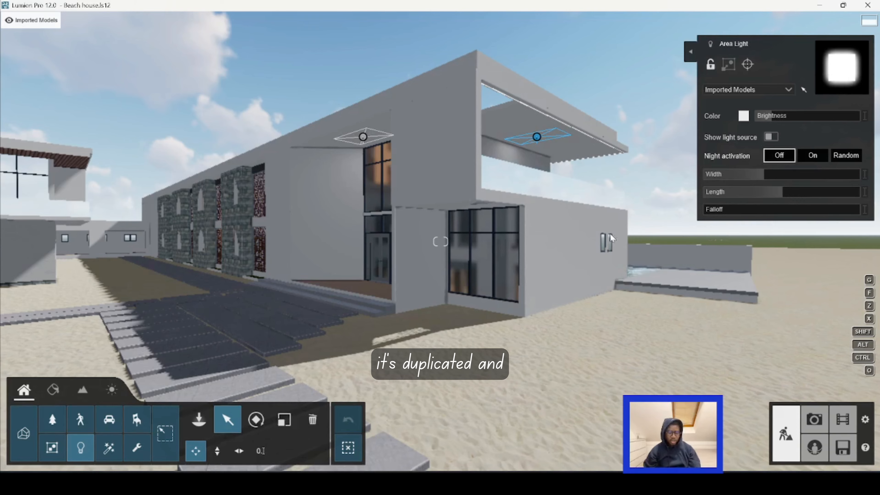
Step: Increase the width of the copied area light so it spans most of the terrace ceiling
{"action": "key", "text": "o"}
{"action": "right_click_drag", "start_coordinate": [611, 218], "coordinate": [437, 231]}
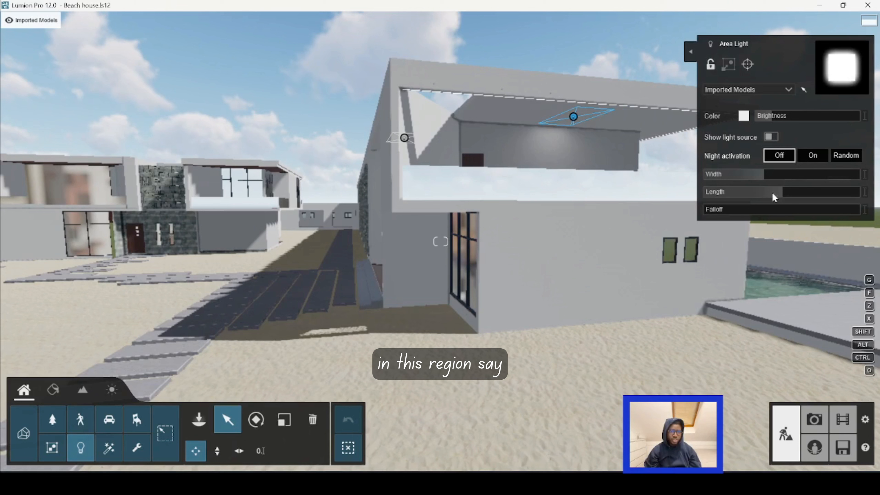
{"action": "mouse_move", "coordinate": [767, 176]}
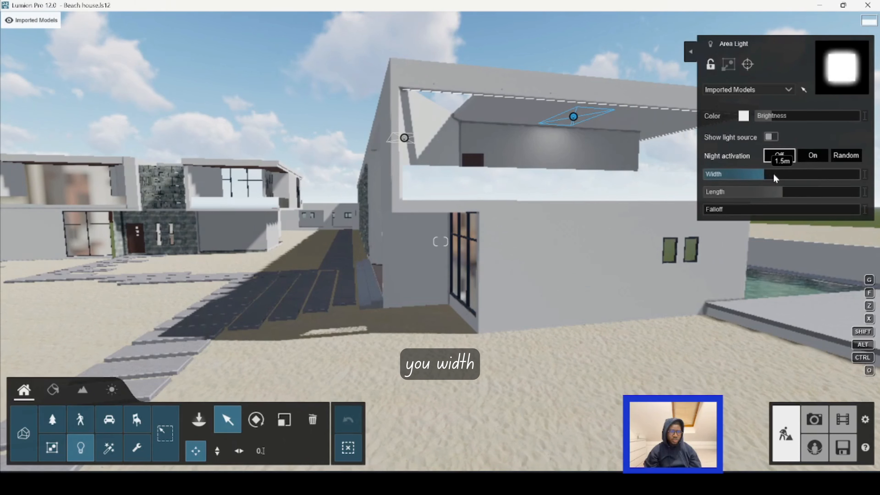
{"action": "left_click_drag", "start_coordinate": [772, 175], "coordinate": [831, 174]}
{"action": "key", "text": "s"}
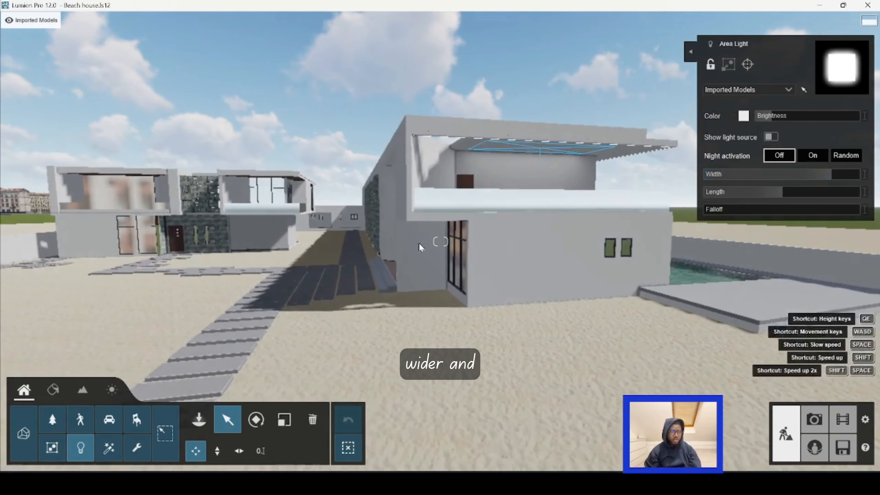
{"action": "key", "text": "a"}
{"action": "right_click_drag", "start_coordinate": [419, 242], "coordinate": [463, 202]}
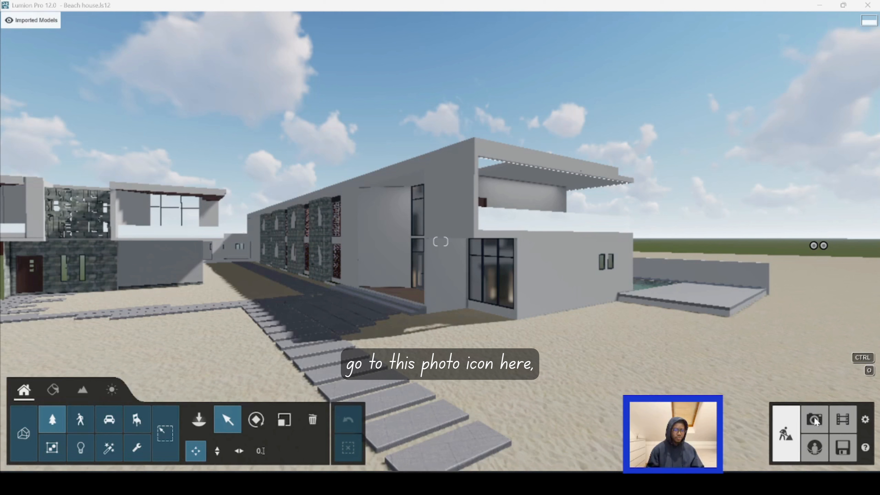
Step: Switch to Photo mode, reframe the building corner closer, and store the camera view in photo 33
{"action": "left_click", "coordinate": [815, 420]}
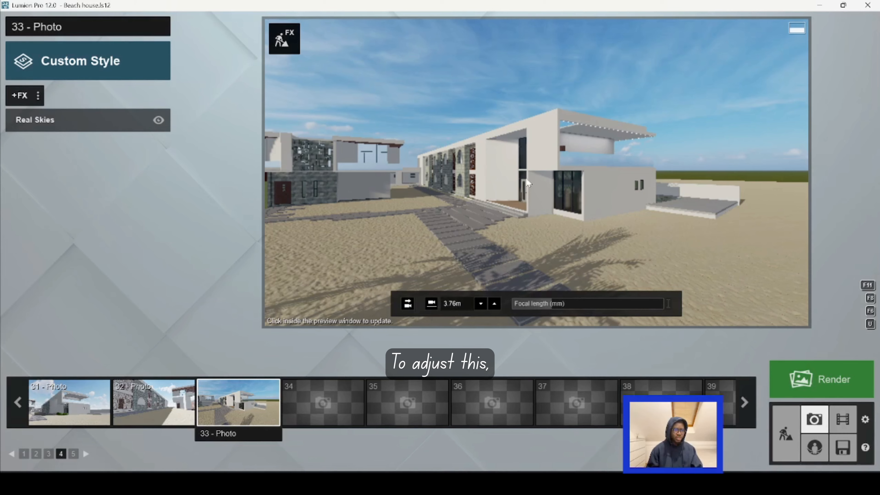
{"action": "scroll", "coordinate": [546, 213], "scroll_direction": "up", "scroll_amount": 5}
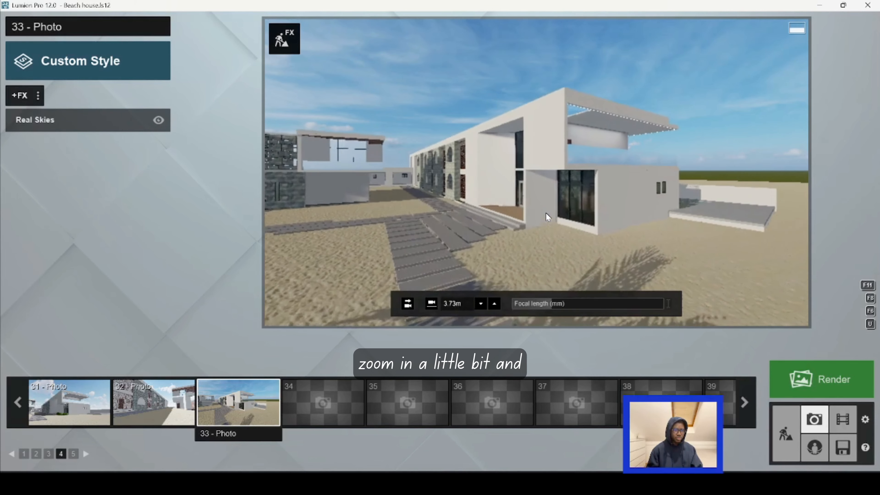
{"action": "mouse_move", "coordinate": [550, 223]}
{"action": "right_mouse_down"}
{"action": "mouse_move", "coordinate": [551, 207]}
{"action": "mouse_move", "coordinate": [568, 204]}
{"action": "mouse_move", "coordinate": [545, 217]}
{"action": "right_mouse_up"}
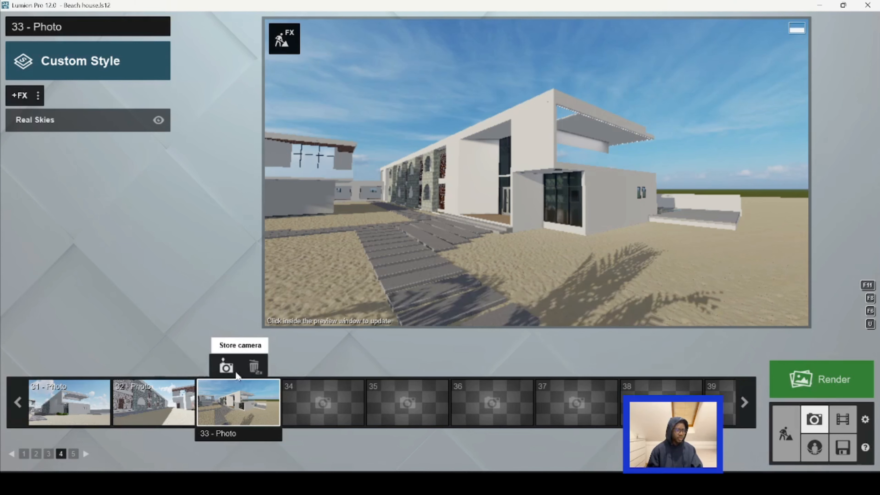
{"action": "left_click", "coordinate": [226, 367]}
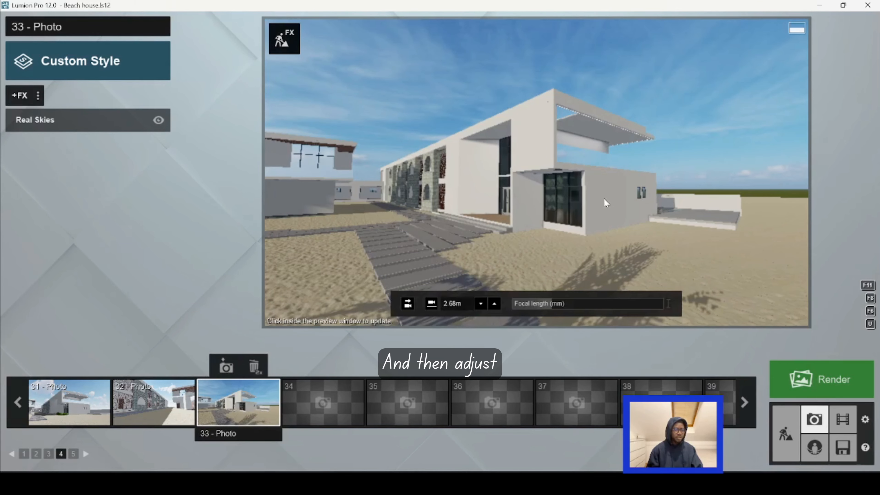
Step: Increase the photo camera's focal length and pull back so the whole building corner and terrace canopy stay in frame
{"action": "mouse_move", "coordinate": [555, 302]}
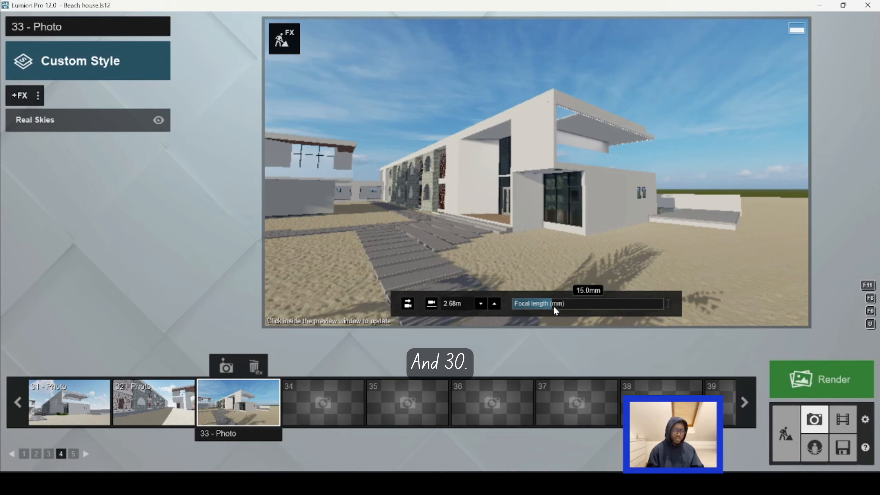
{"action": "left_click_drag", "start_coordinate": [553, 307], "coordinate": [569, 308]}
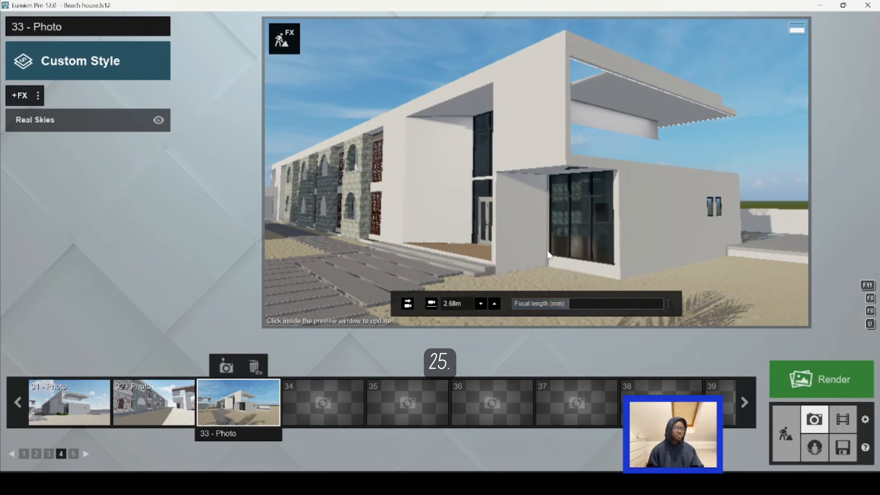
{"action": "key", "text": "s"}
{"action": "key", "text": "s"}
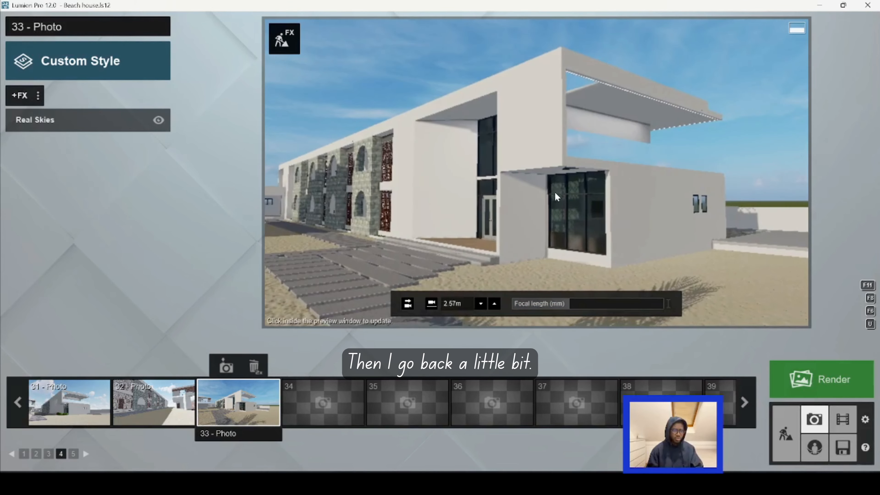
{"action": "mouse_move", "coordinate": [557, 190]}
{"action": "right_mouse_down"}
{"action": "mouse_move", "coordinate": [519, 192]}
{"action": "mouse_move", "coordinate": [547, 199]}
{"action": "right_mouse_up"}
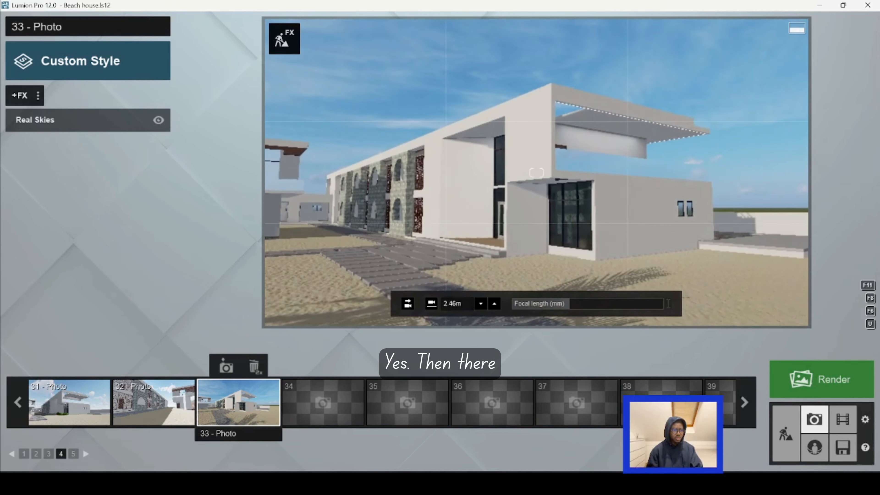
Step: Set the camera to a level horizon at 1.60 m eye level, tilt it slightly upward, and store the view in photo 33
{"action": "left_click", "coordinate": [433, 303]}
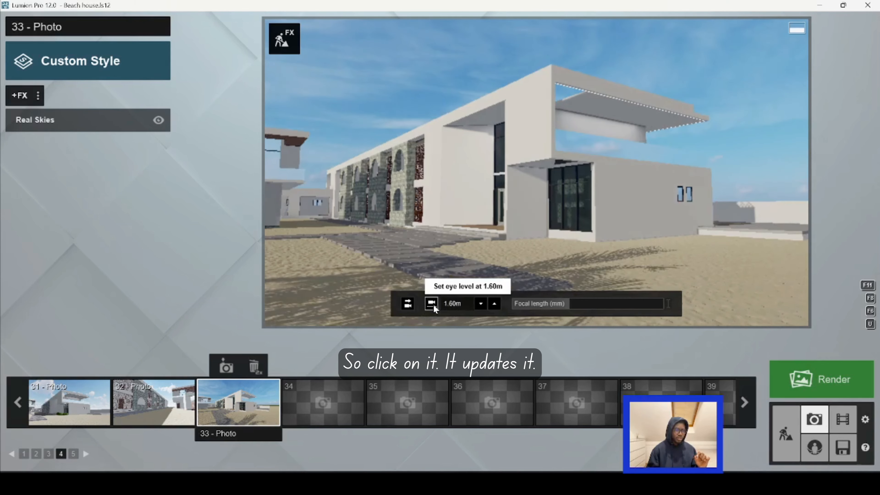
{"action": "left_click", "coordinate": [408, 304]}
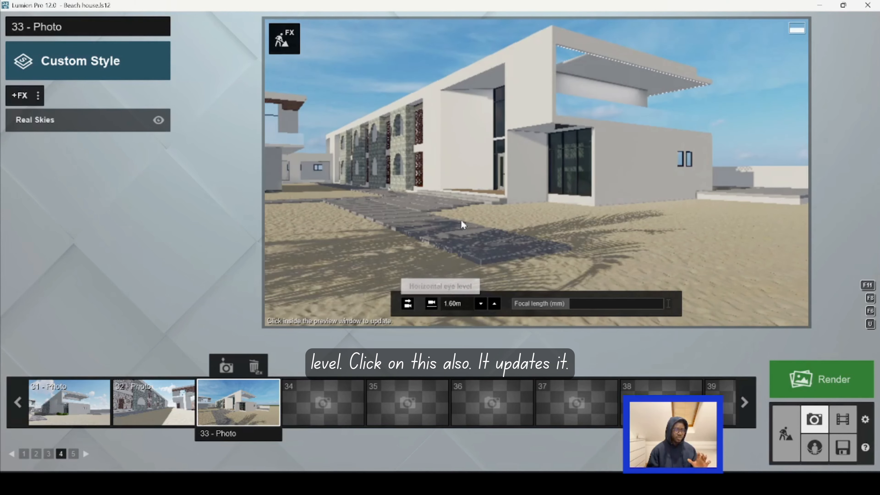
{"action": "right_click_drag", "start_coordinate": [532, 230], "coordinate": [528, 189]}
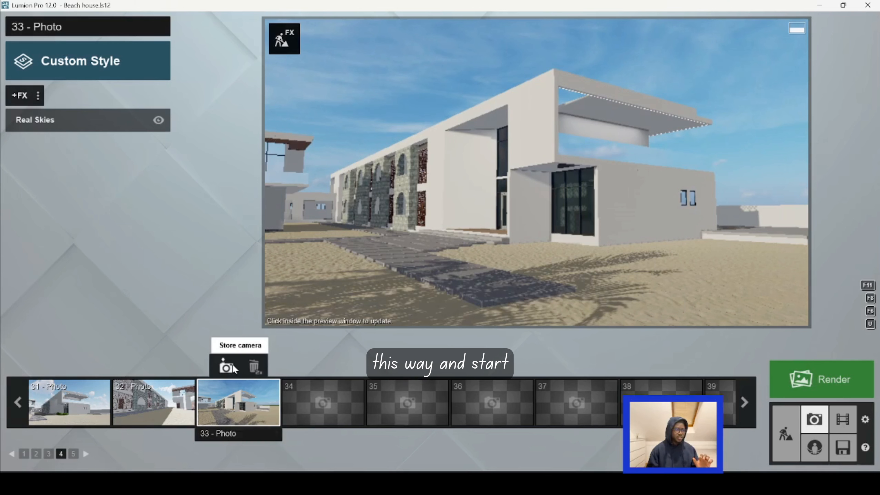
{"action": "left_click", "coordinate": [227, 366]}
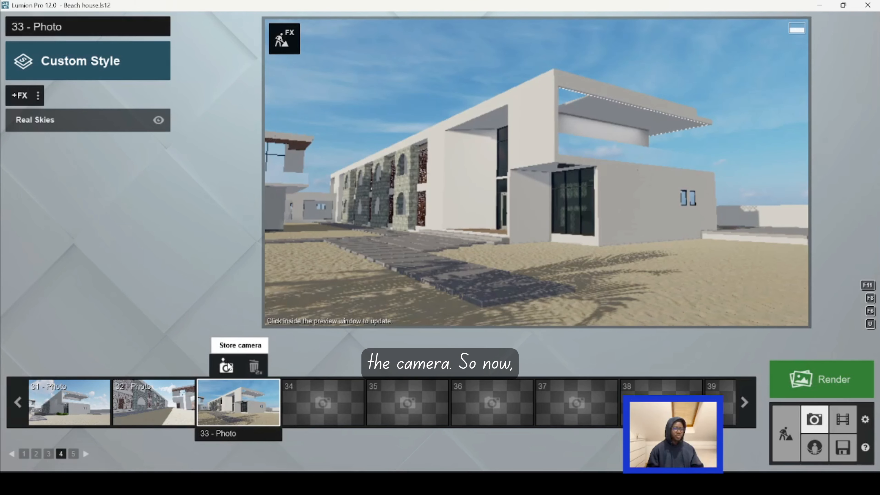
Step: Add the architectural 2-Point Perspective effect to photo 33 and return to its effects list
{"action": "mouse_move", "coordinate": [521, 285]}
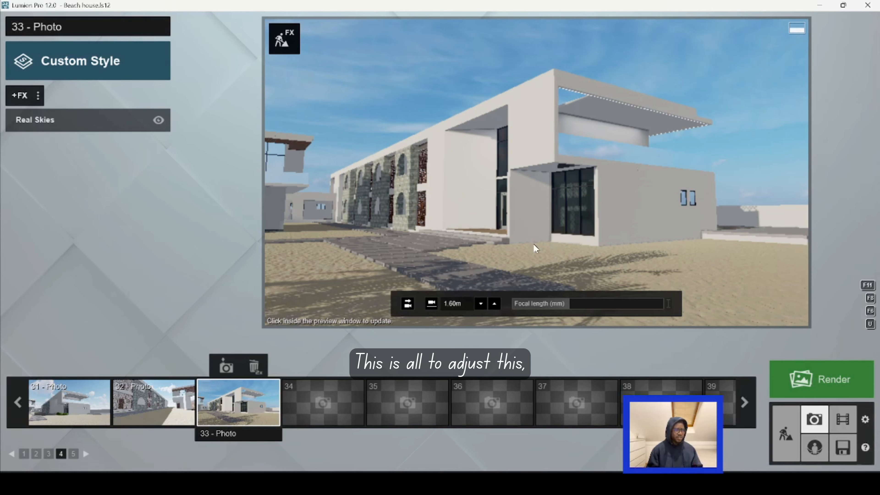
{"action": "left_click", "coordinate": [20, 95]}
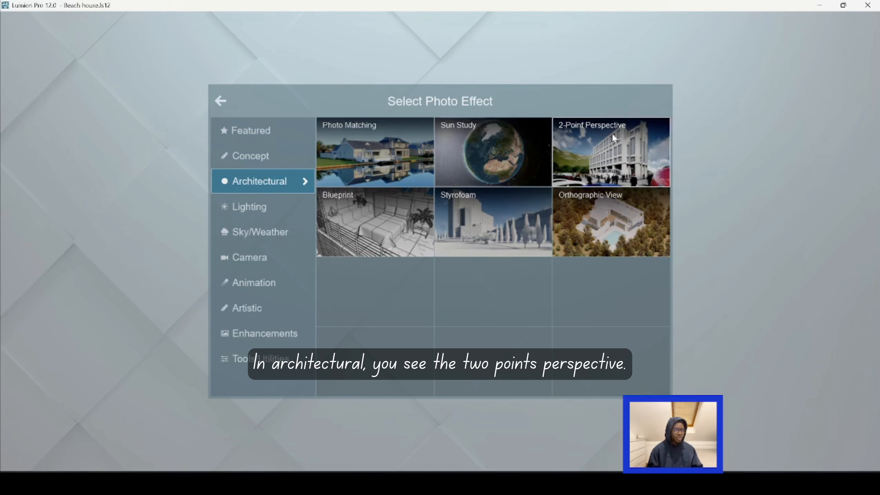
{"action": "left_click", "coordinate": [611, 147]}
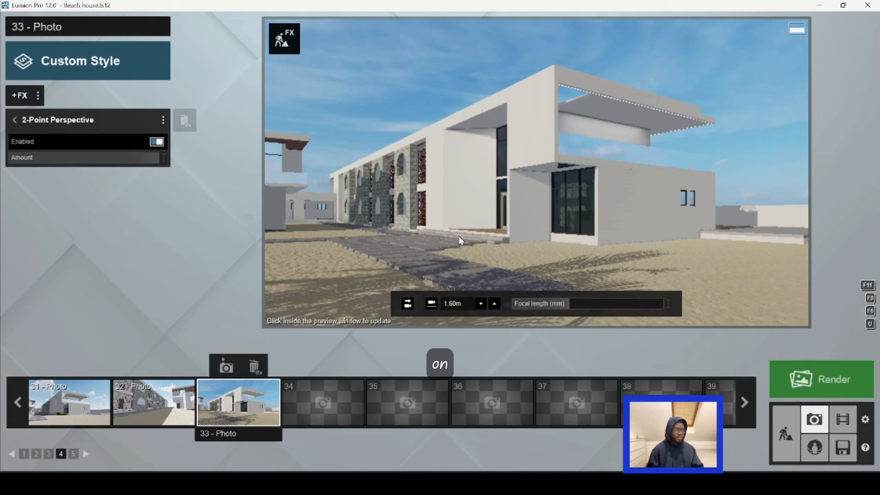
{"action": "left_click", "coordinate": [15, 121]}
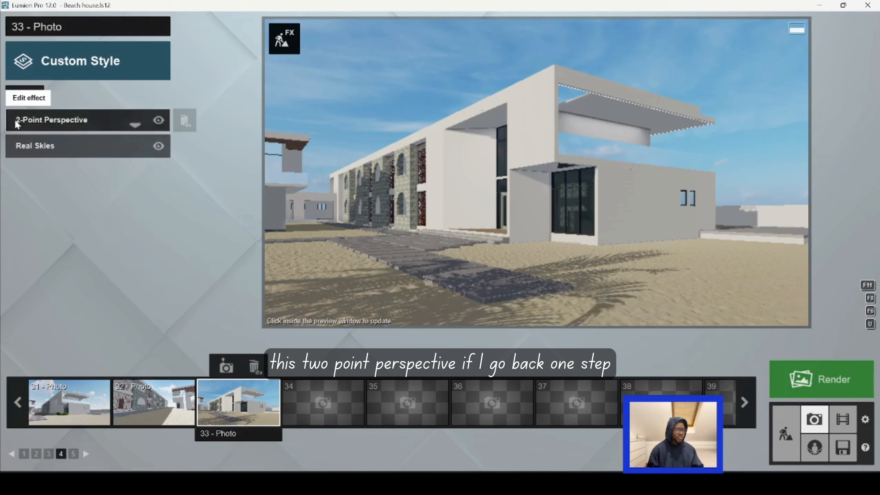
Step: Compare the photo with the 2-Point Perspective effect disabled and enabled, and open the effect's settings
{"action": "left_click", "coordinate": [158, 121]}
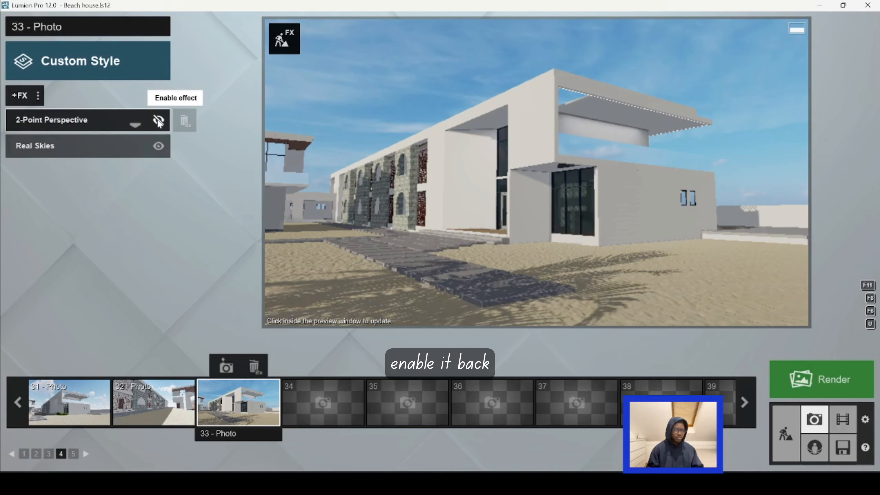
{"action": "left_click", "coordinate": [159, 121]}
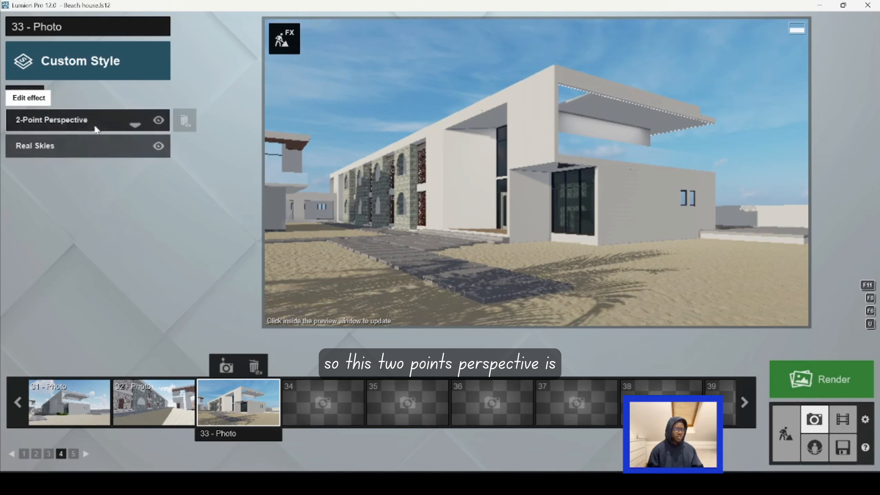
{"action": "left_click", "coordinate": [86, 122]}
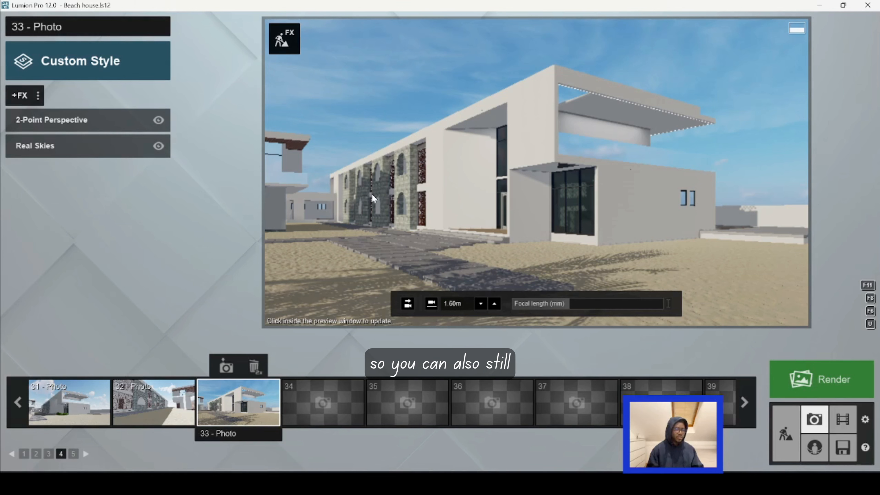
Step: Reframe photo 33 slightly closer to the building corner and store the updated camera view
{"action": "key", "text": "w"}
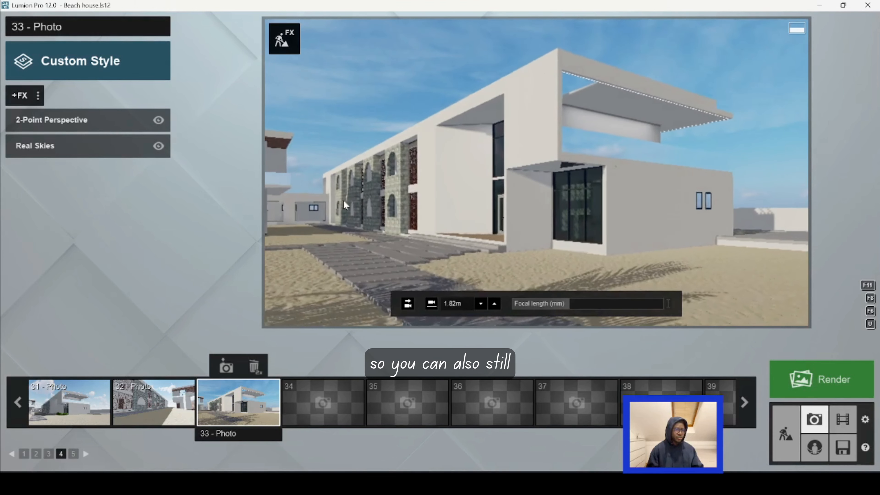
{"action": "key", "text": "w"}
{"action": "right_click_drag", "start_coordinate": [351, 208], "coordinate": [350, 221]}
{"action": "key", "text": "a"}
{"action": "key", "text": "d"}
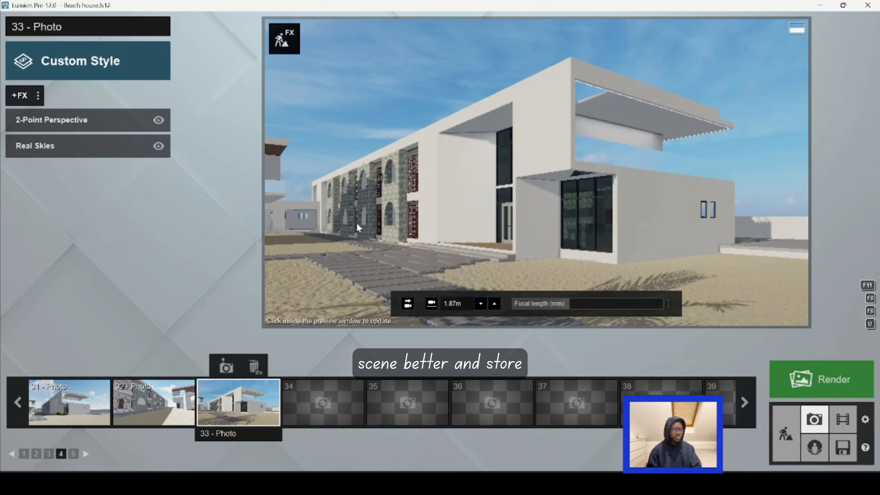
{"action": "left_click", "coordinate": [225, 363]}
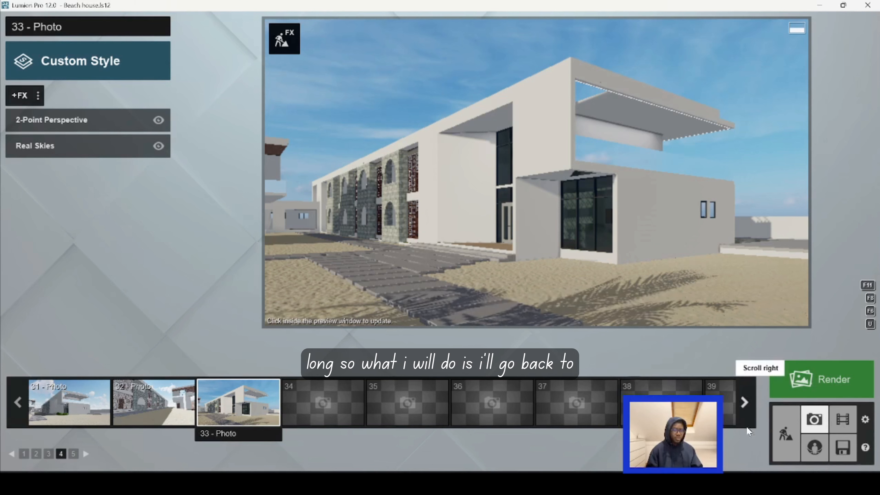
Step: Return to Build mode, view the site from higher and farther back, and make the Trees layer visible
{"action": "left_click", "coordinate": [786, 435]}
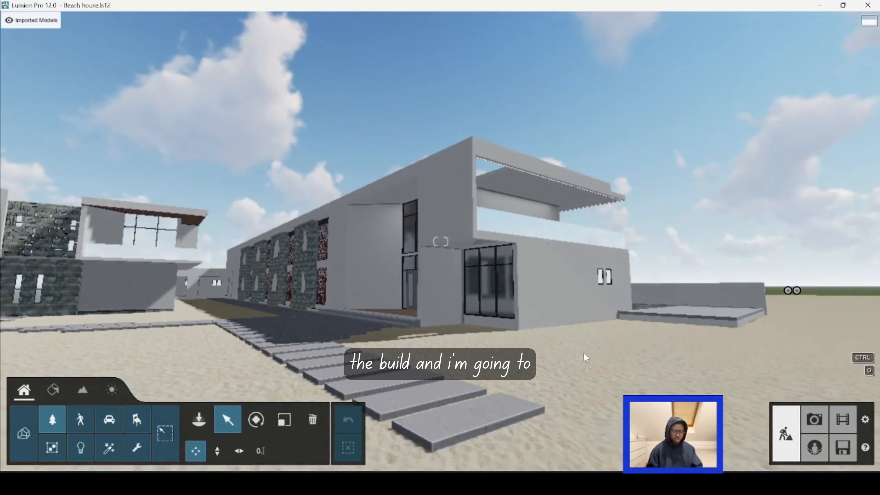
{"action": "right_click_drag", "start_coordinate": [518, 308], "coordinate": [519, 323]}
{"action": "key", "text": "q"}
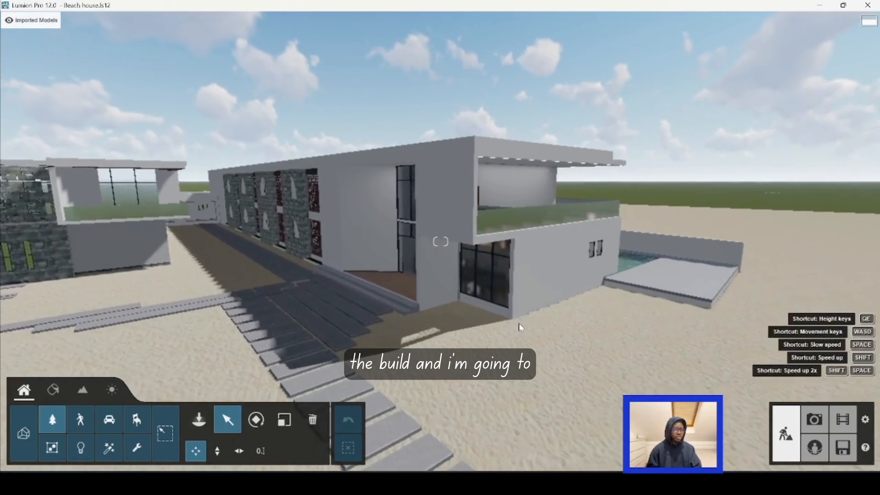
{"action": "key", "text": "s"}
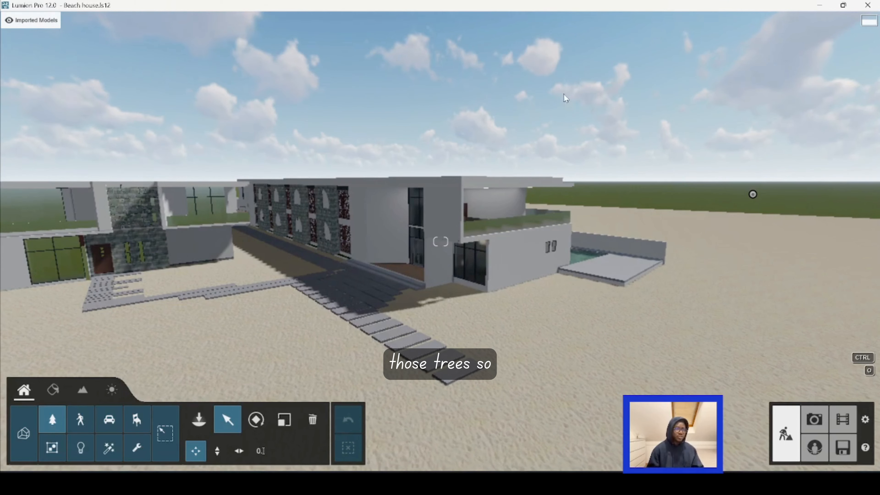
{"action": "mouse_move", "coordinate": [552, 21]}
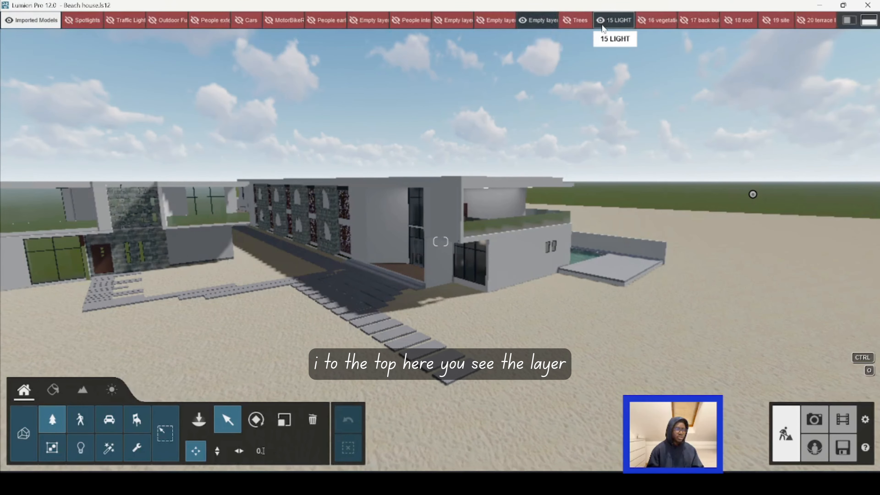
{"action": "left_click", "coordinate": [568, 20]}
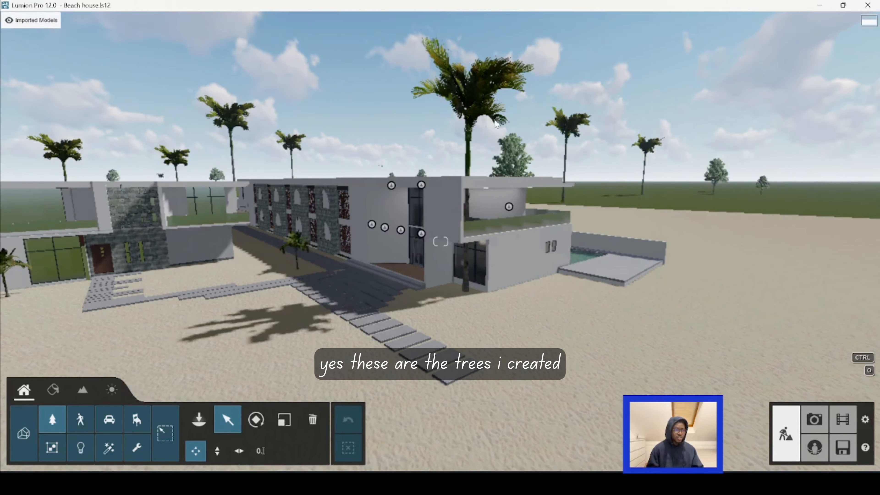
Step: Show the 18 vegetation layer and view the plants at the building corner up close
{"action": "mouse_move", "coordinate": [577, 27]}
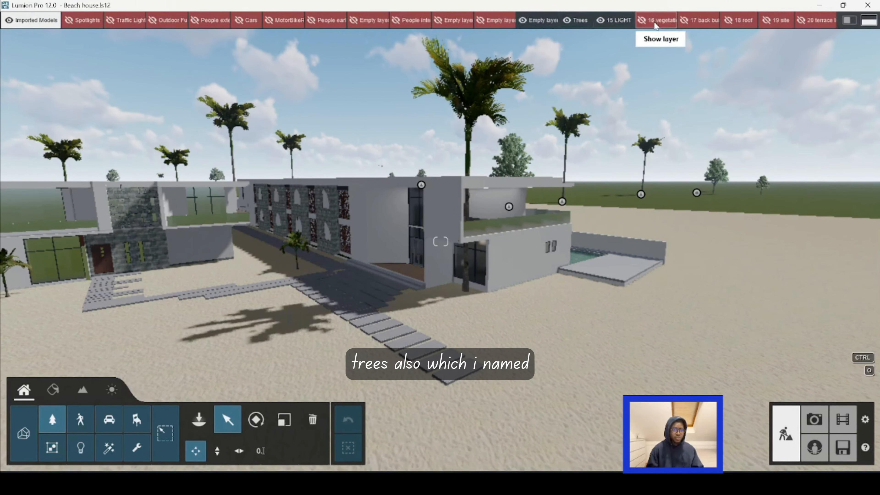
{"action": "left_click", "coordinate": [642, 23]}
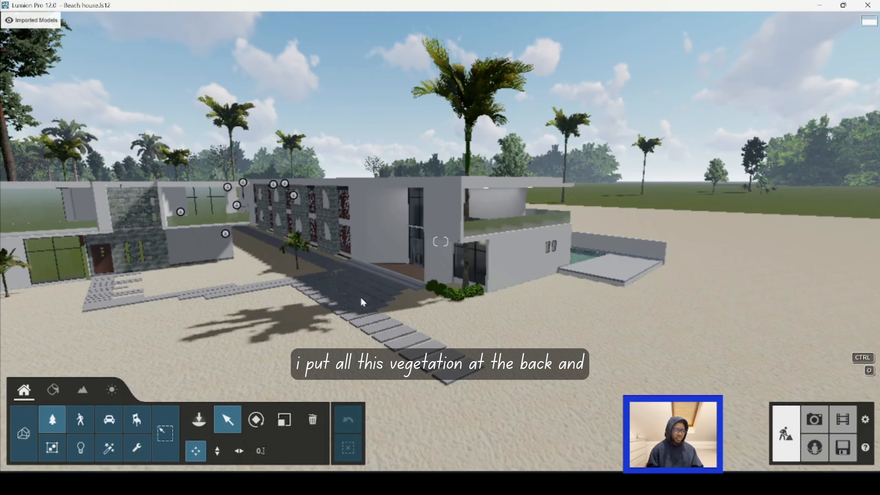
{"action": "key", "text": "w"}
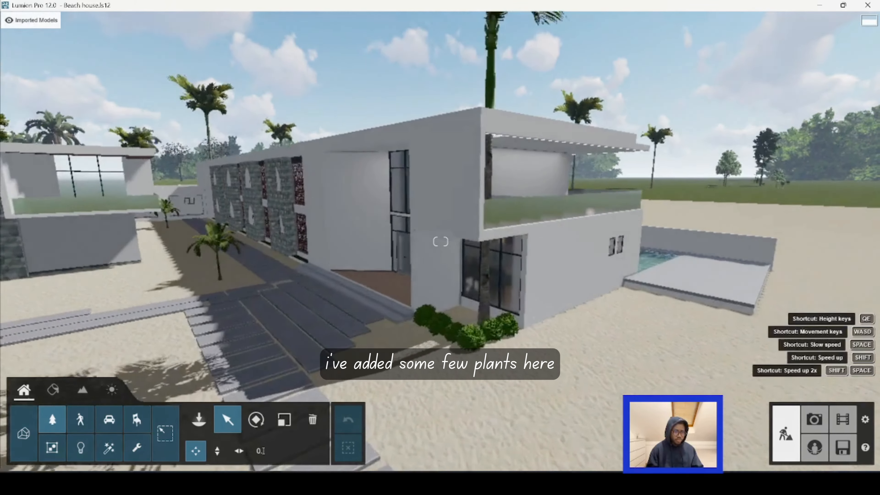
{"action": "right_click_drag", "start_coordinate": [447, 325], "coordinate": [444, 291]}
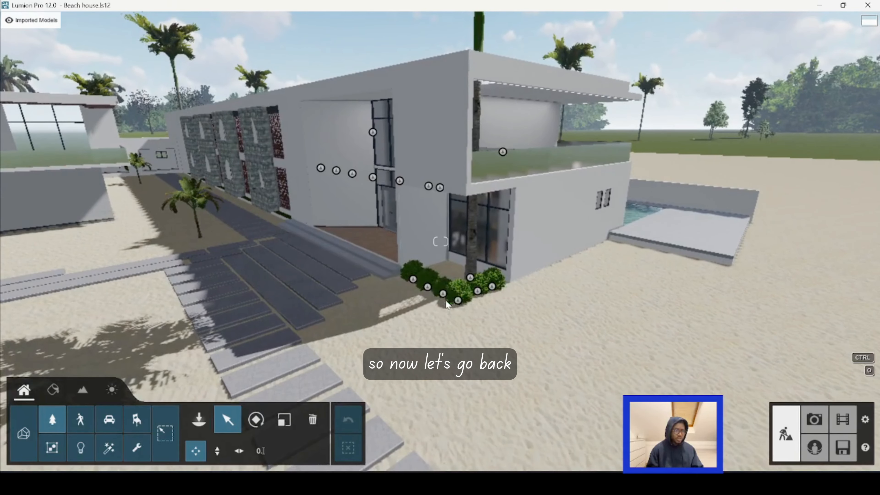
{"action": "key", "text": "s"}
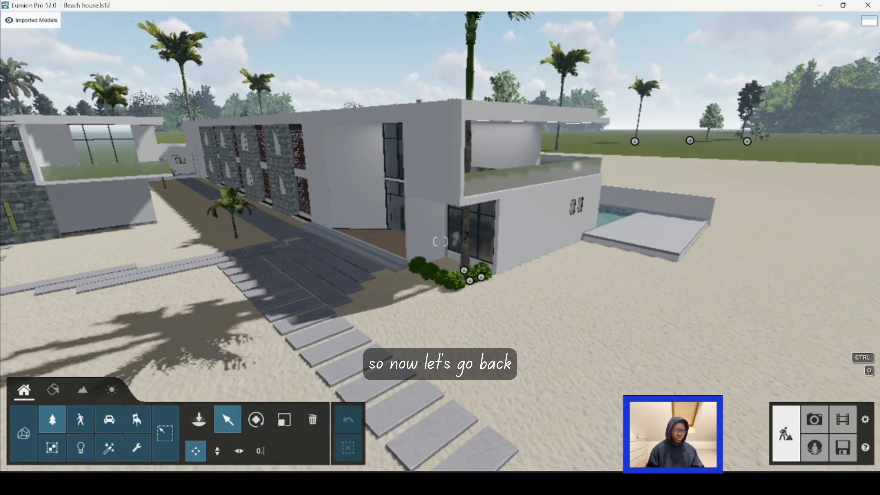
Step: Return to Photo mode and restore the stored camera view of photo 33
{"action": "left_click", "coordinate": [818, 428]}
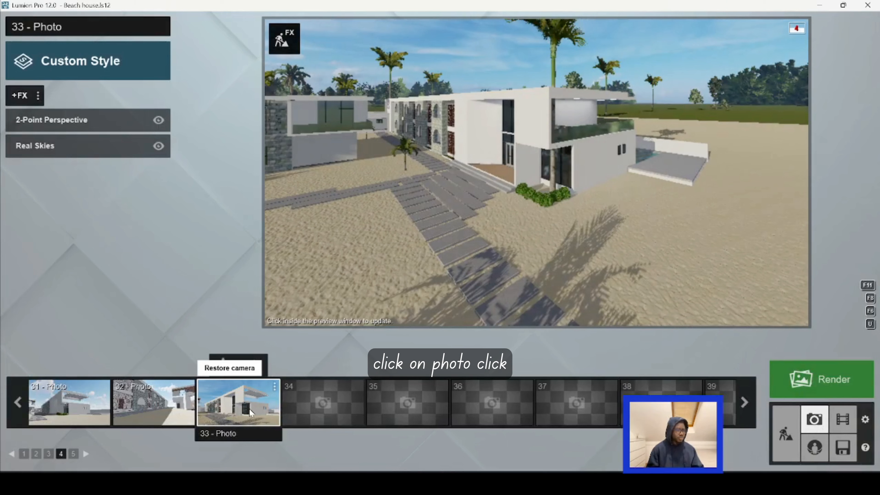
{"action": "left_click", "coordinate": [239, 411]}
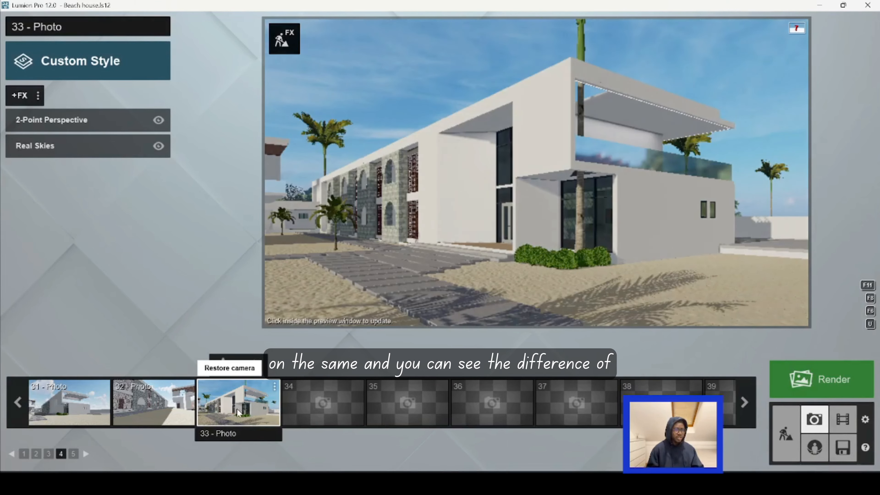
{"action": "mouse_move", "coordinate": [426, 315]}
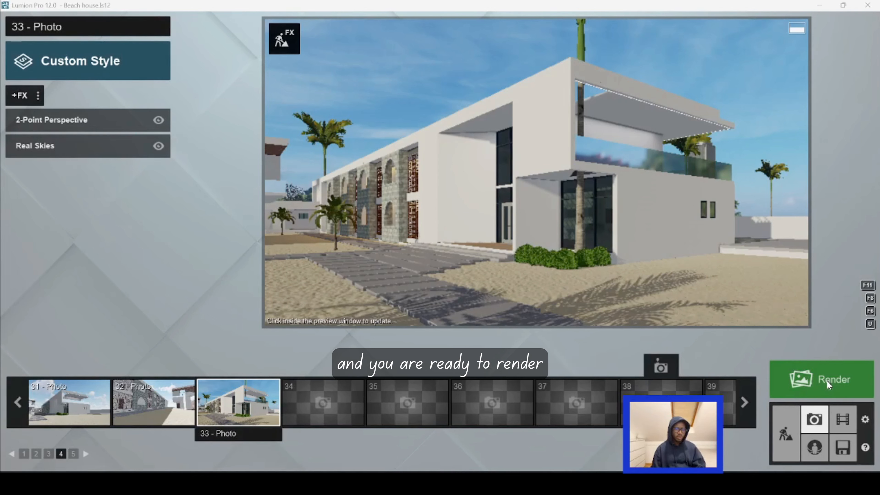
Step: Render the current shot at Print size, 3840x2160, and save it as a JPG file named s
{"action": "left_click", "coordinate": [838, 375]}
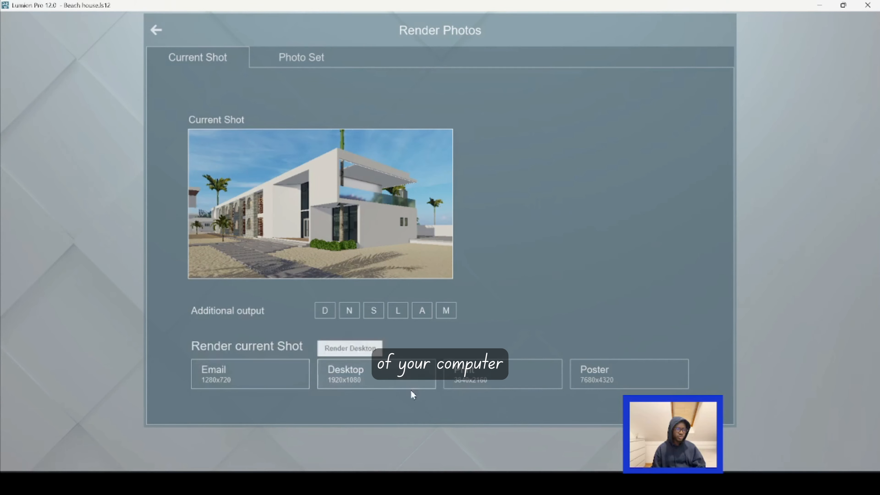
{"action": "left_click", "coordinate": [483, 376]}
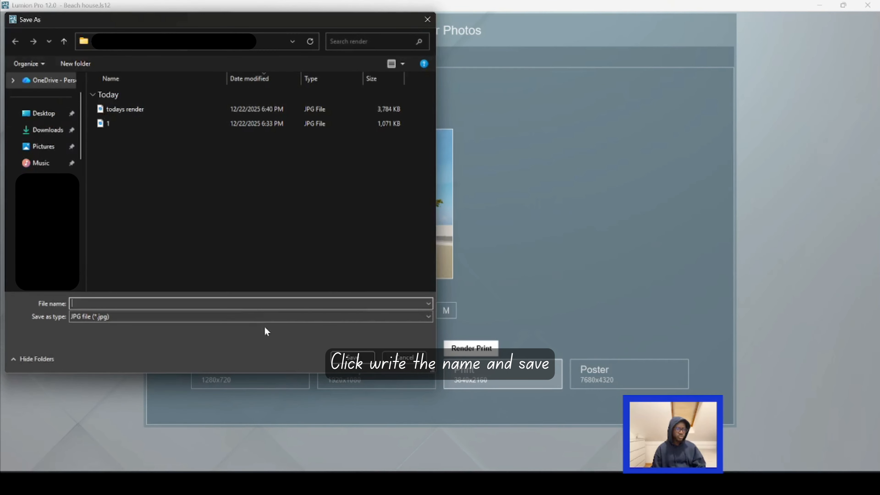
{"action": "type", "text": "s"}
{"action": "left_click", "coordinate": [369, 360]}
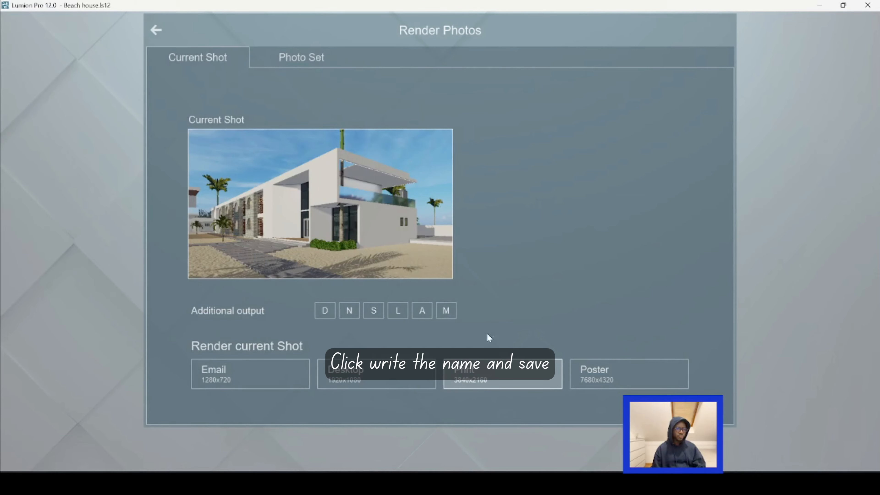